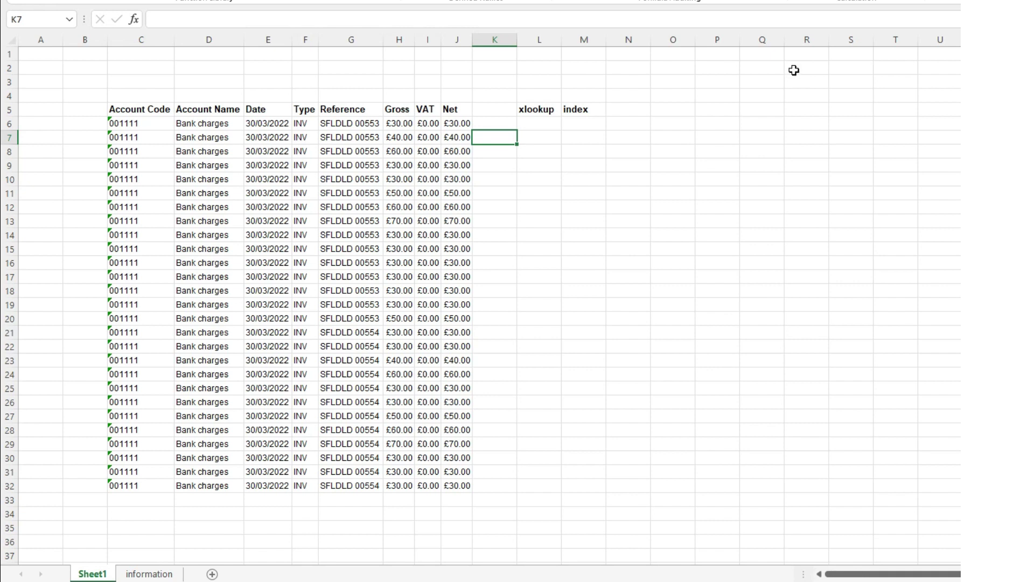
- Clear the selection on the information sheet, return to Sheet1 and select cell L6
click(136, 573)
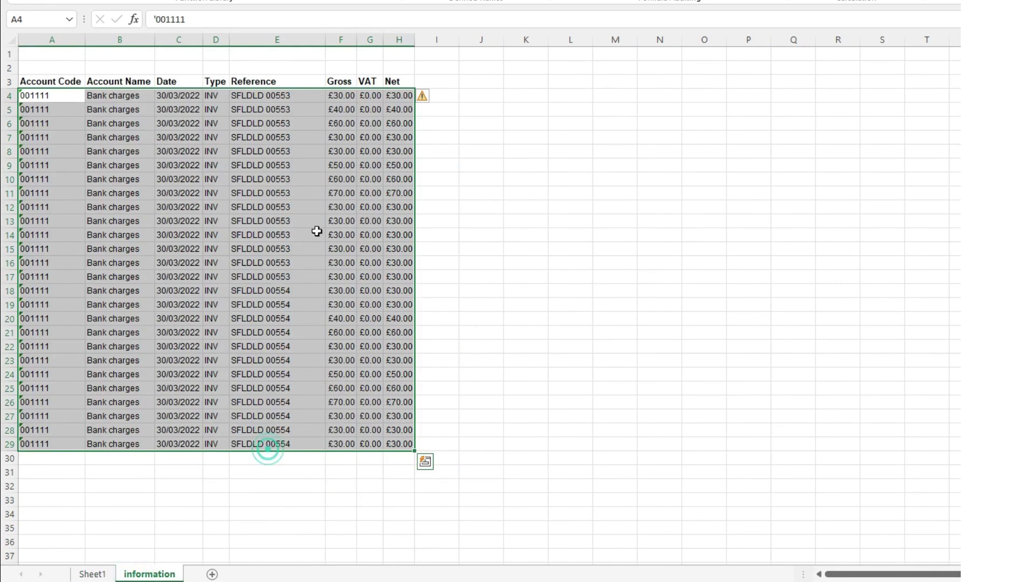
click(248, 387)
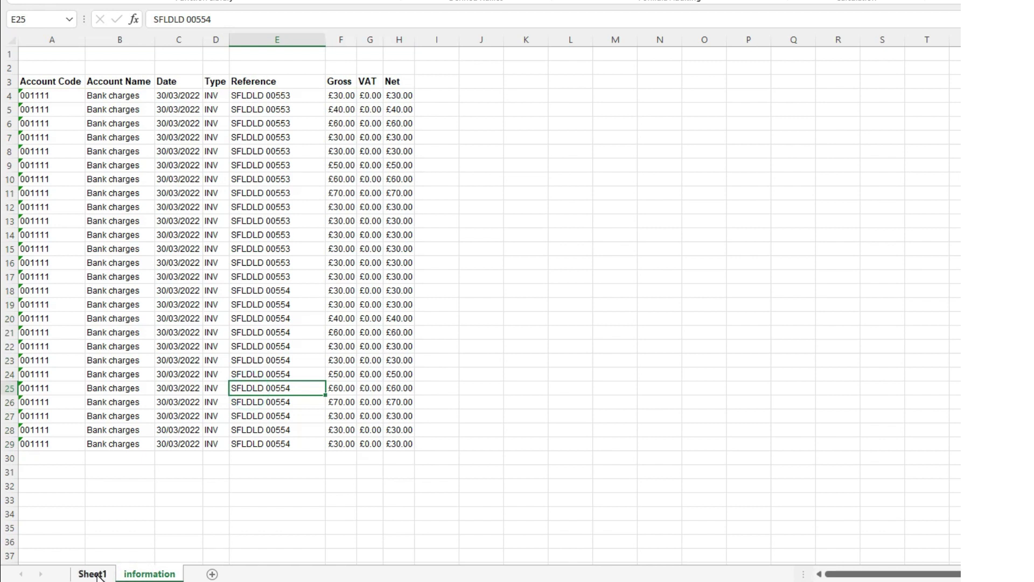
click(267, 515)
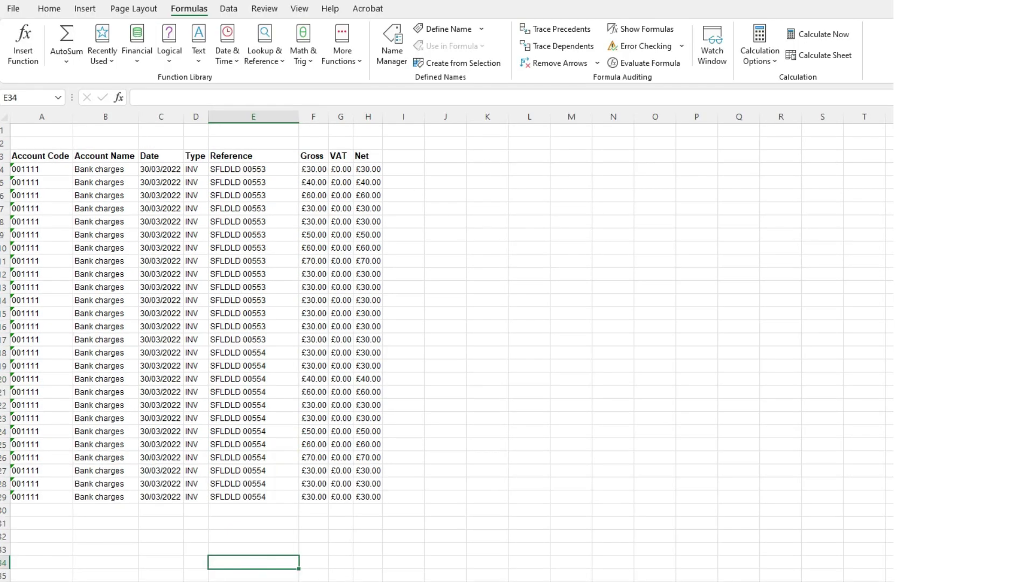
key(ctrl+Page_Up)
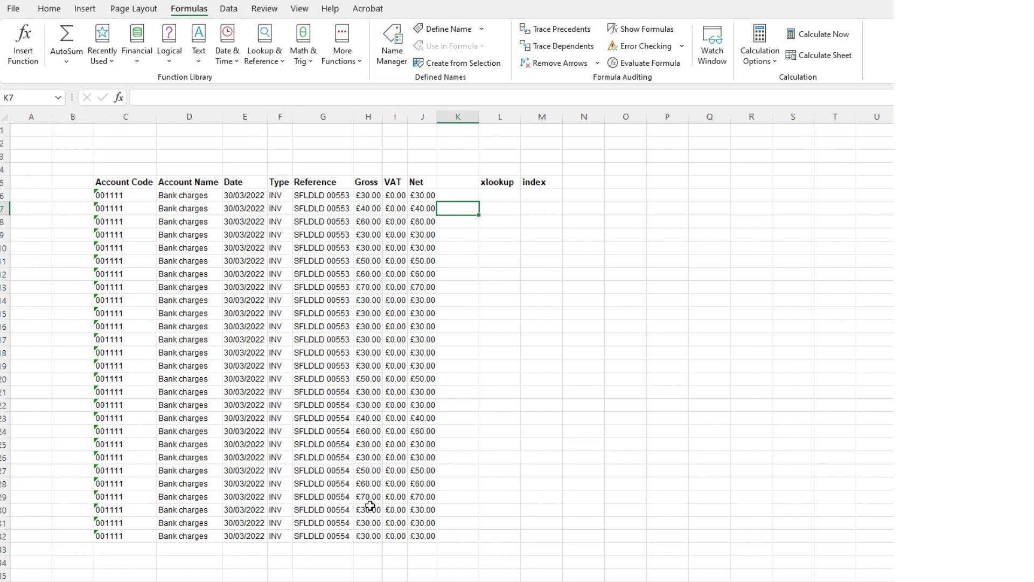
click(504, 196)
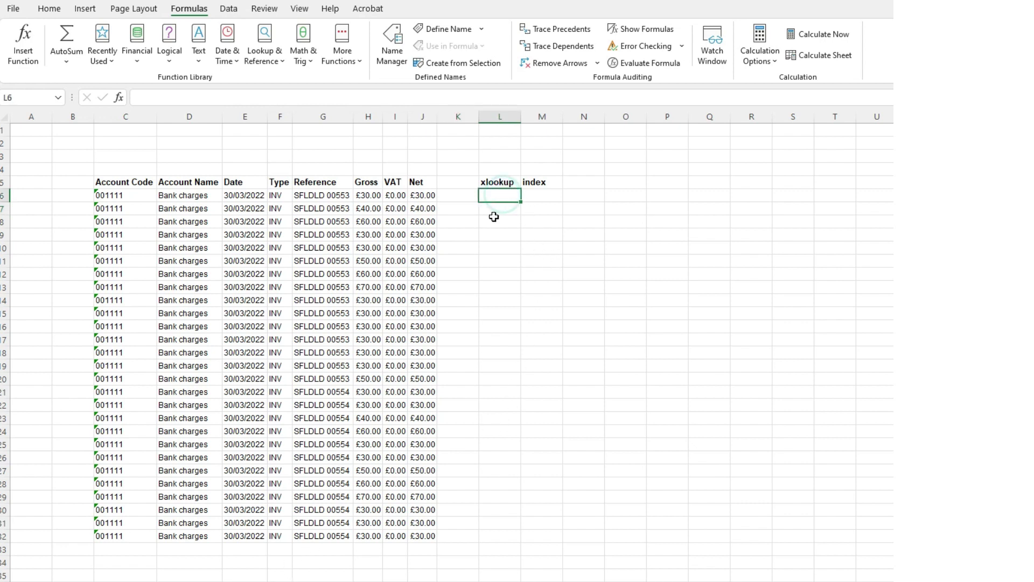
- Find the XLOOKUP function in the full function list and insert it into L6
click(24, 43)
drag(704, 225, 507, 231)
click(593, 293)
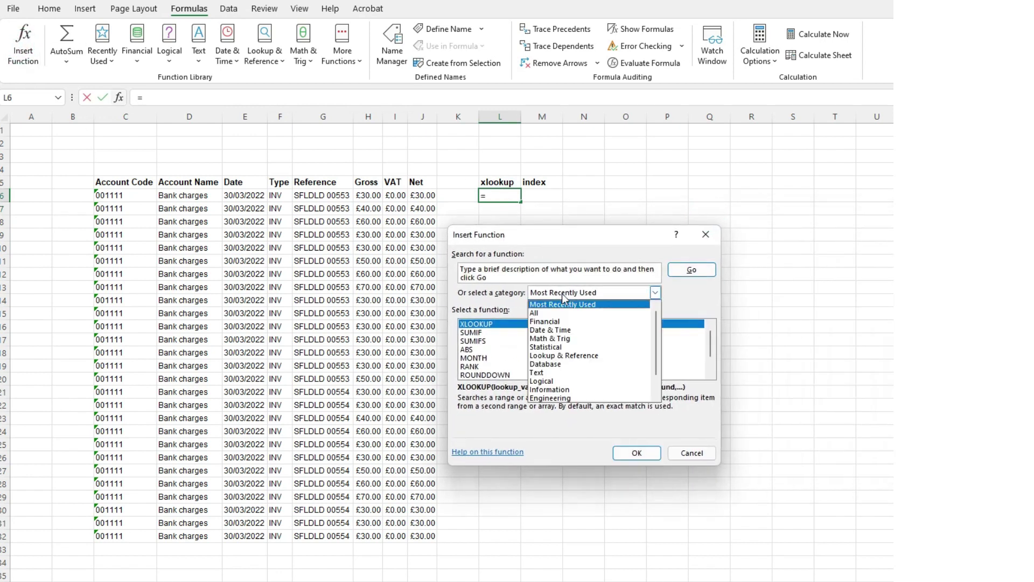
click(549, 311)
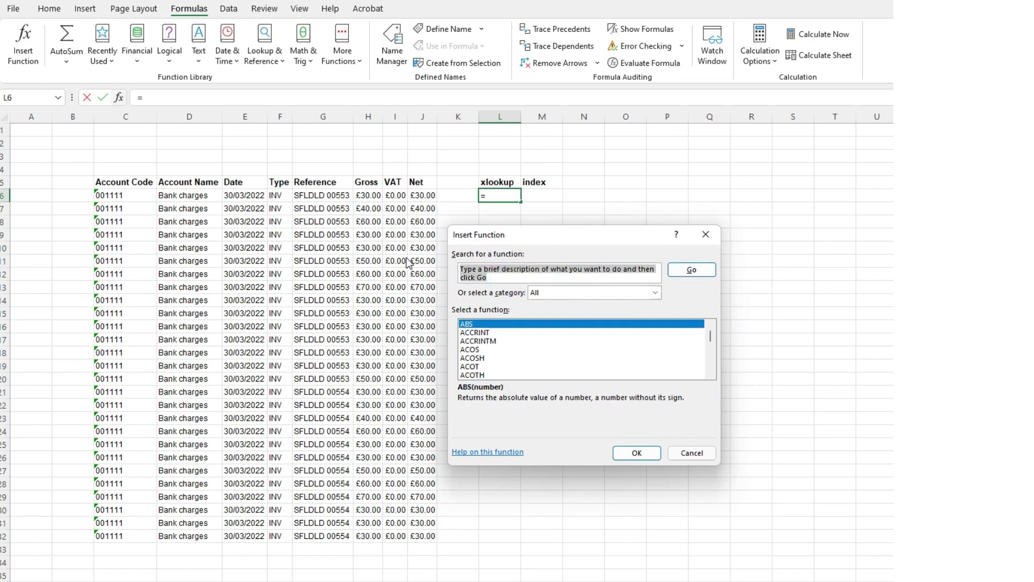
text(xlookup)
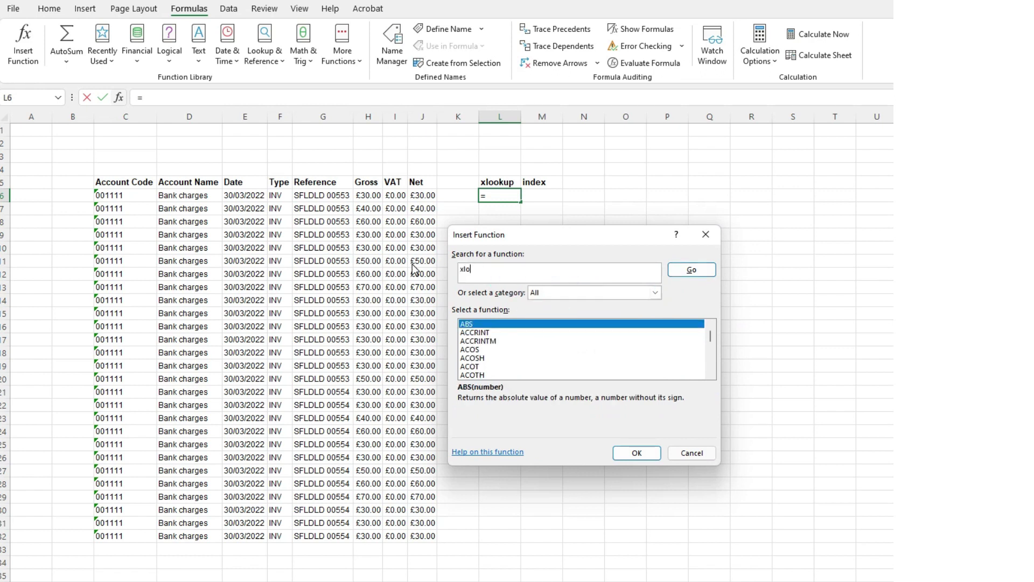
click(691, 269)
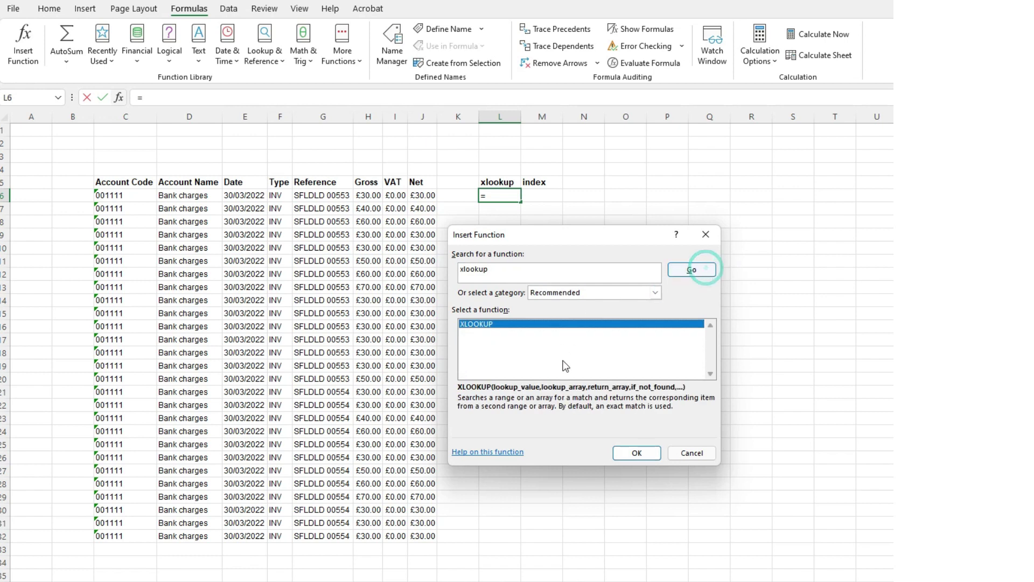
click(636, 453)
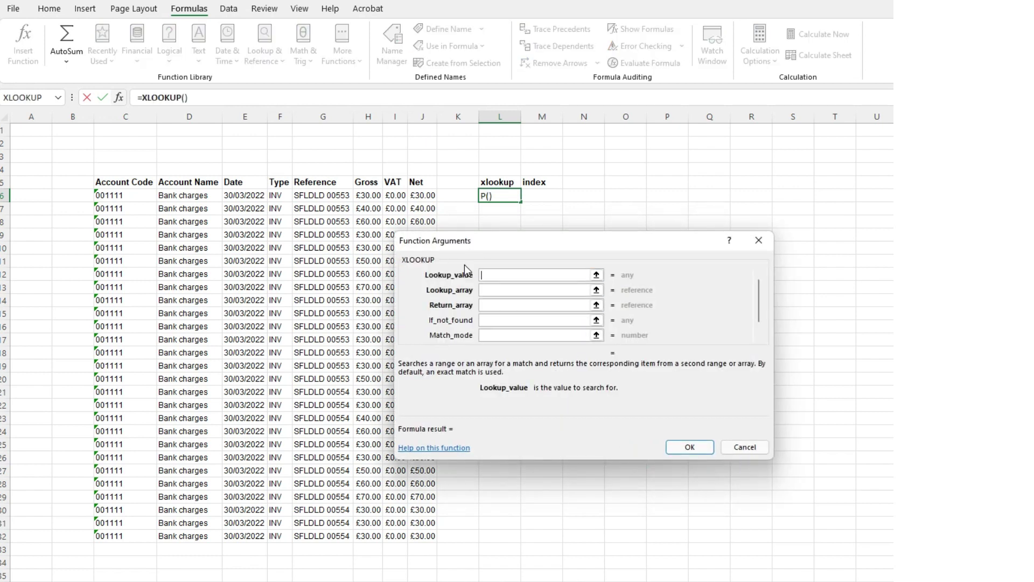
- Fill XLOOKUP with G6, information!E:E, information!F:F and "", returning 30
click(325, 196)
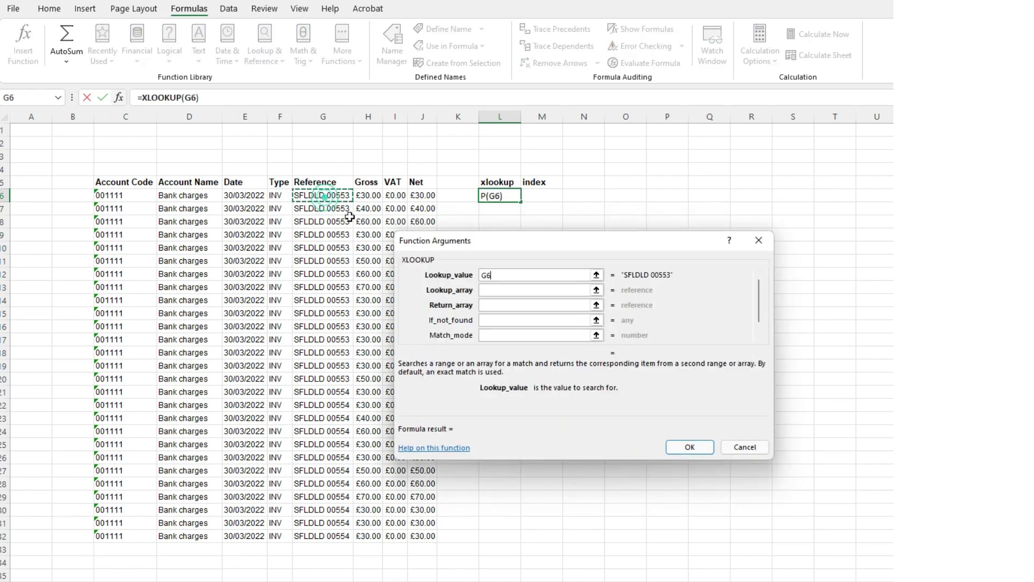
click(513, 291)
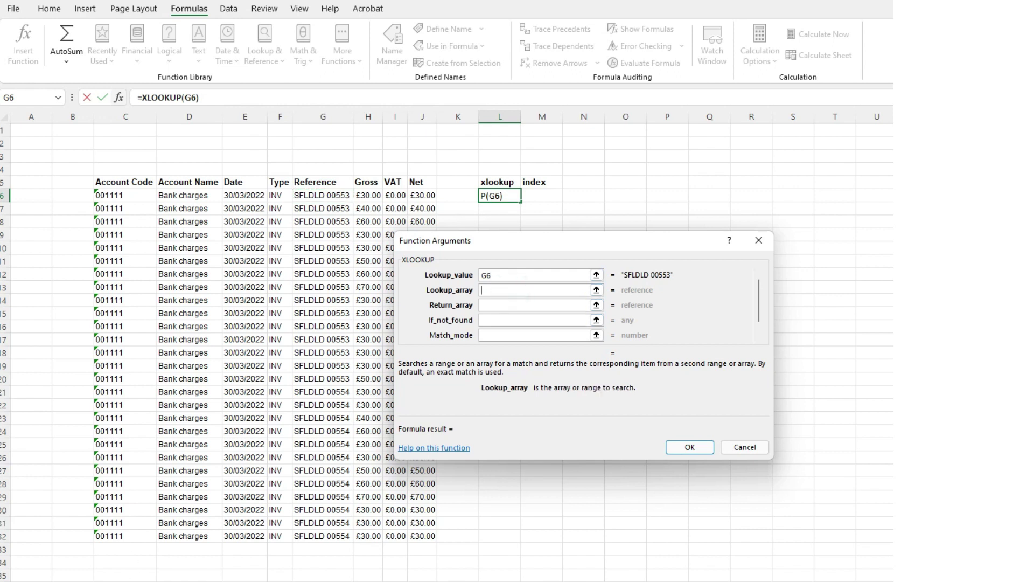
key(ctrl+Page_Down)
click(278, 116)
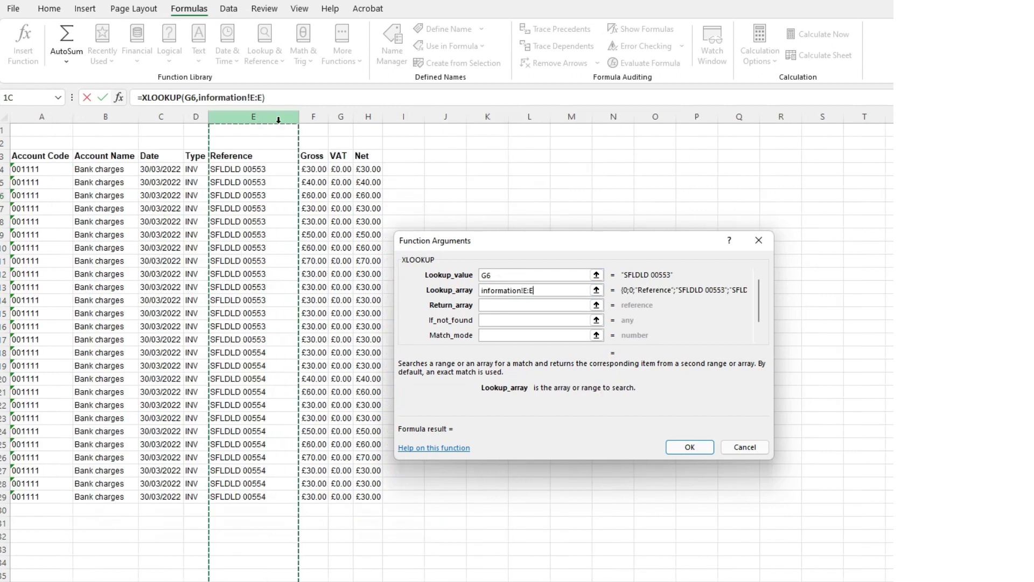
click(490, 305)
key(ctrl+Page_Down)
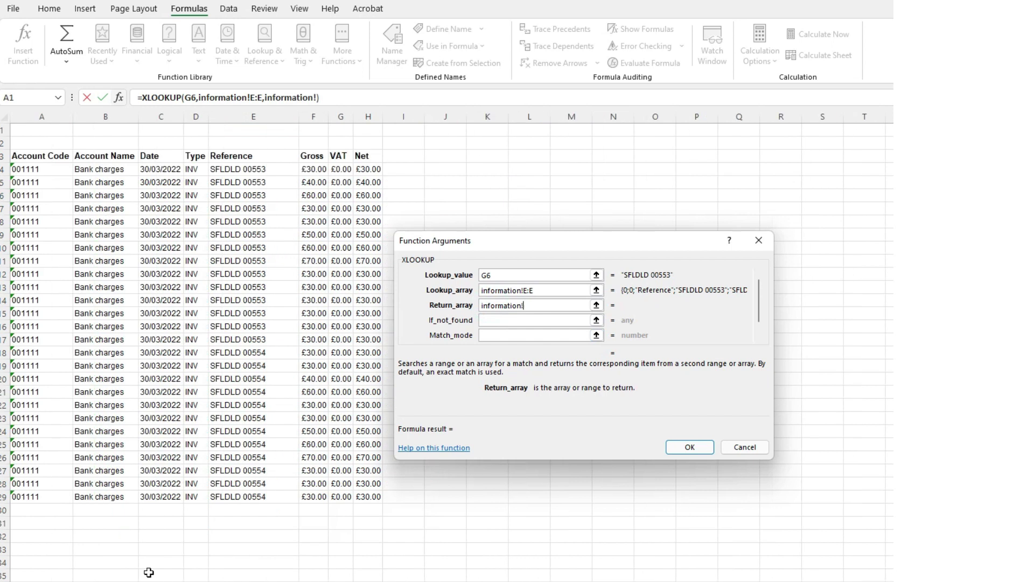
click(315, 116)
click(534, 320)
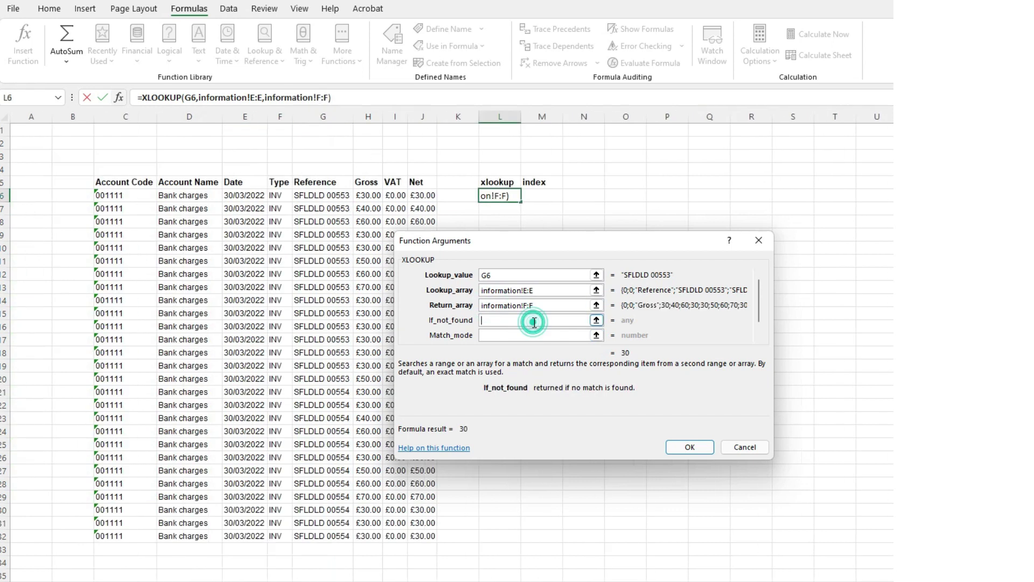
text("")
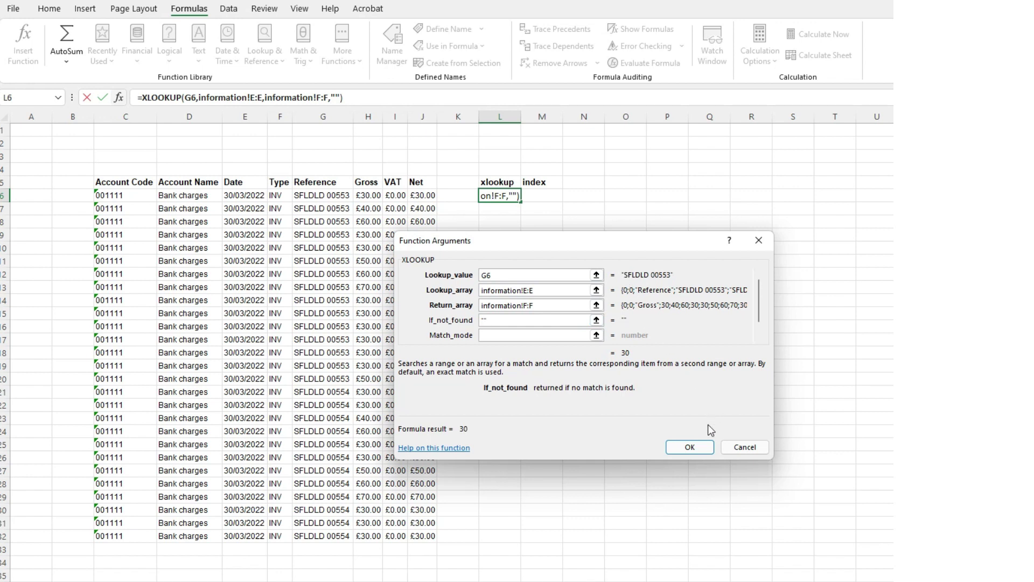
click(695, 447)
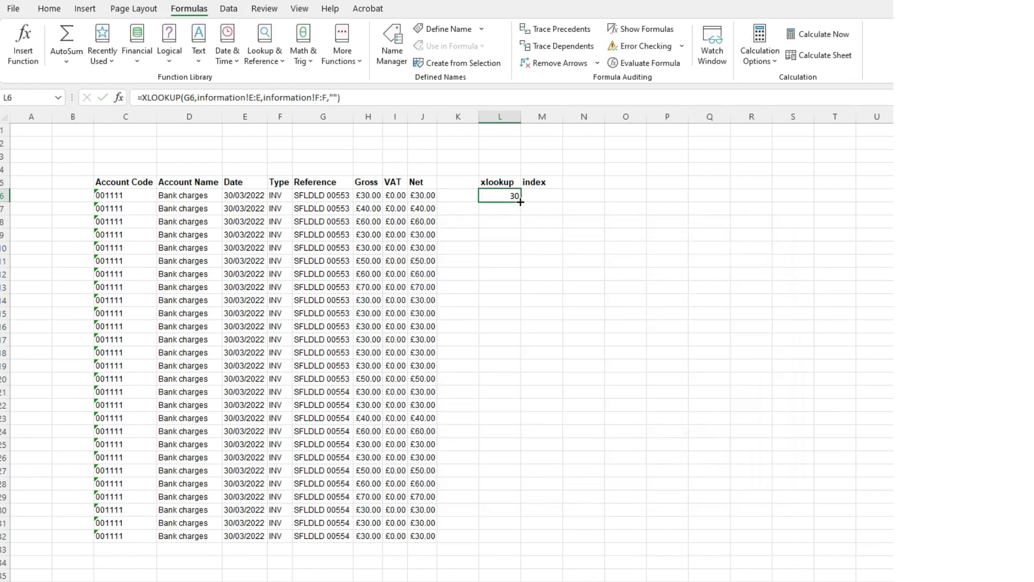
- Fill L6's XLOOKUP down to L32, then compare the results with the SFLDLD 00553/00554 references
drag(520, 202, 489, 544)
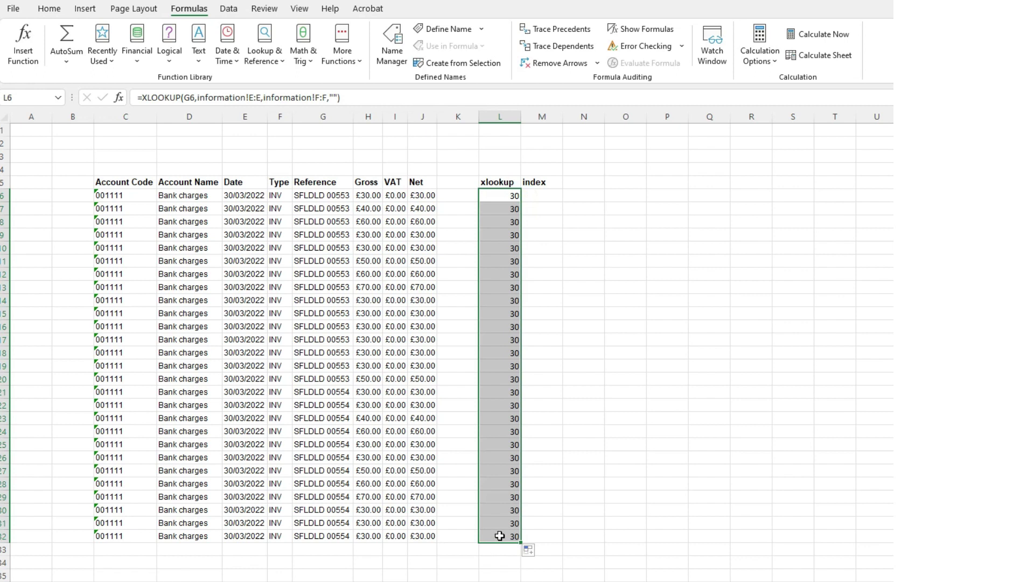
click(500, 535)
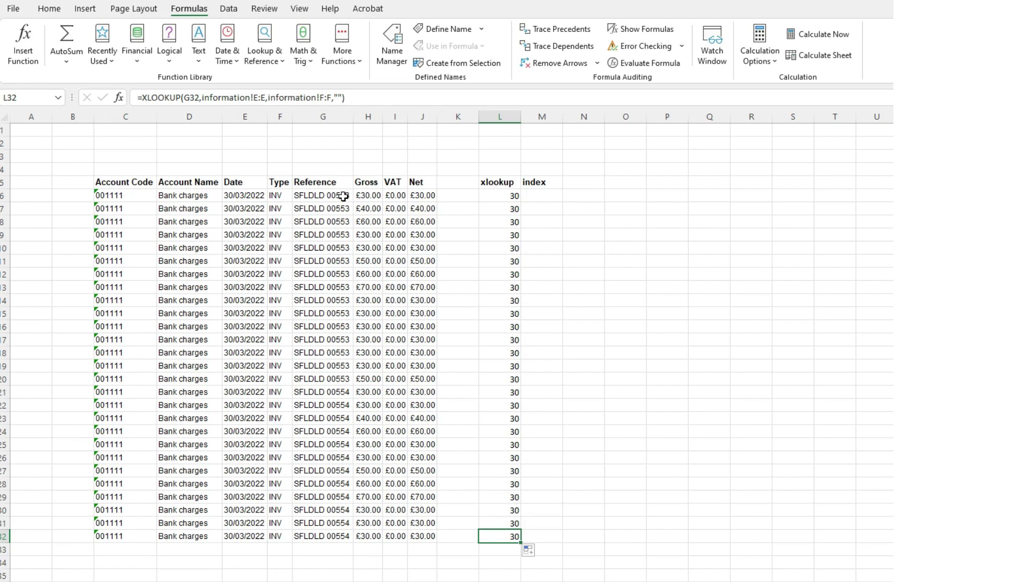
drag(342, 195, 347, 527)
click(347, 396)
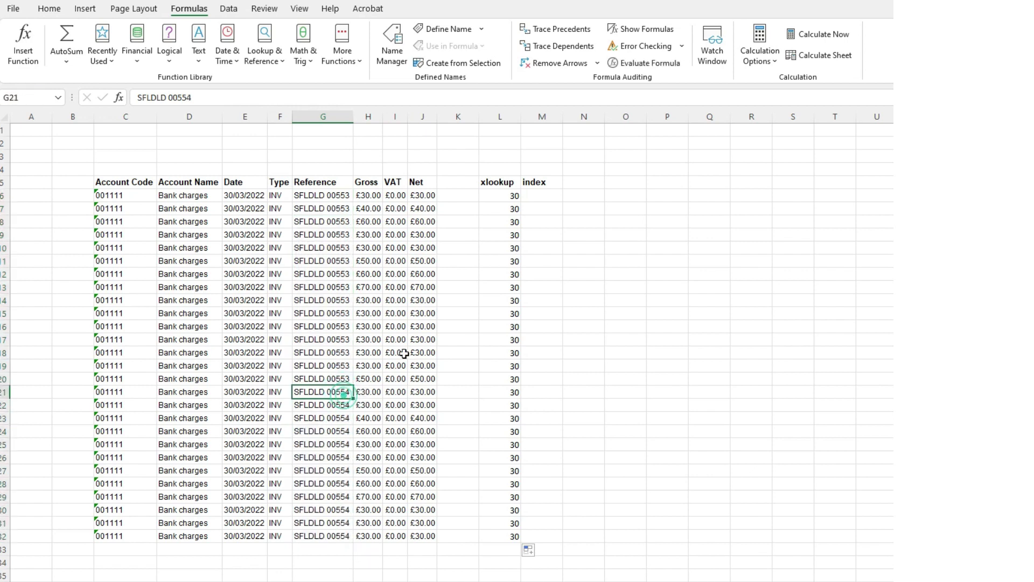
click(509, 198)
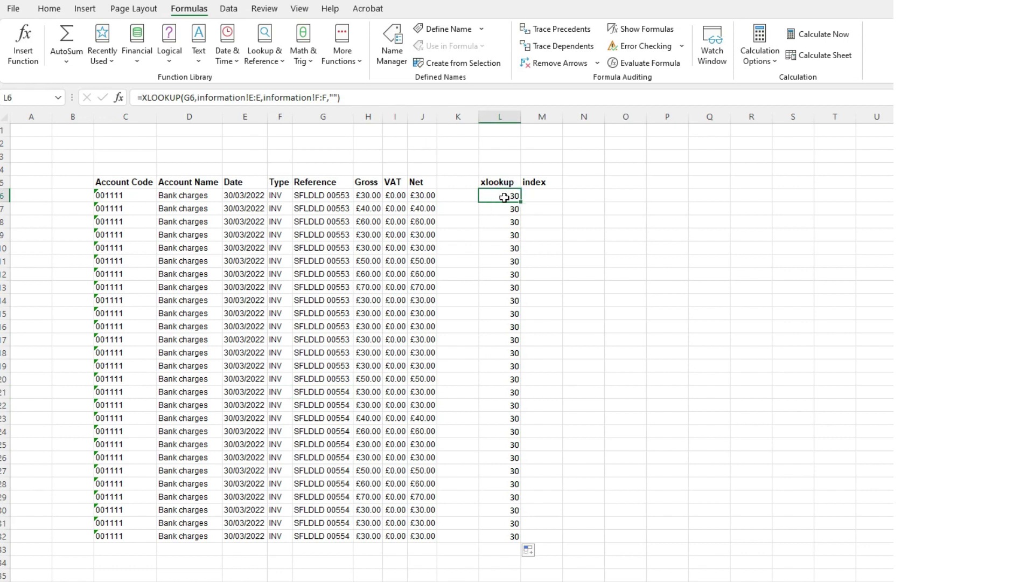
- Compare the SFLDLD 00553 and 00554 rows between the information sheet and Sheet1's xlookup results
click(131, 567)
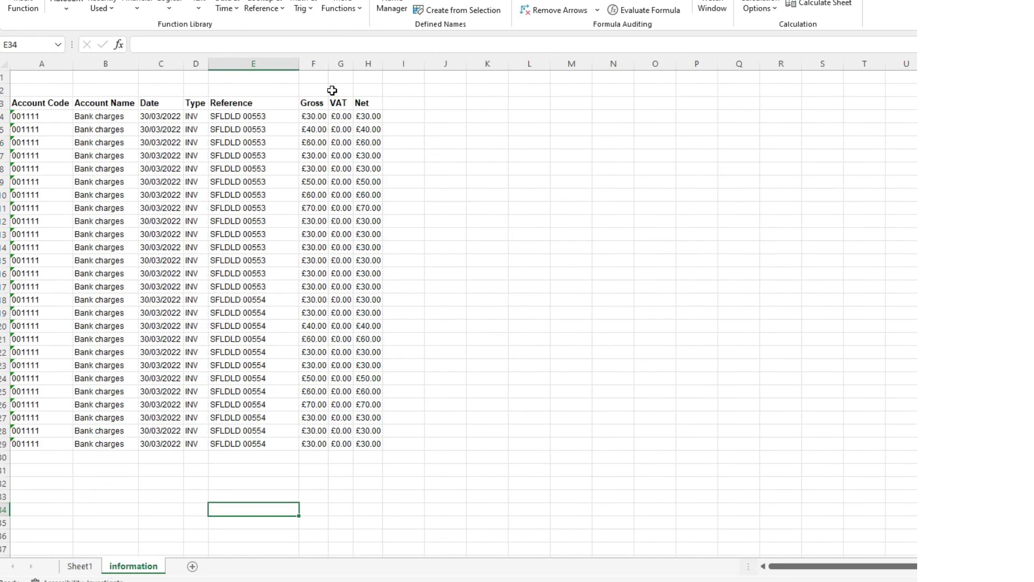
drag(321, 117, 250, 118)
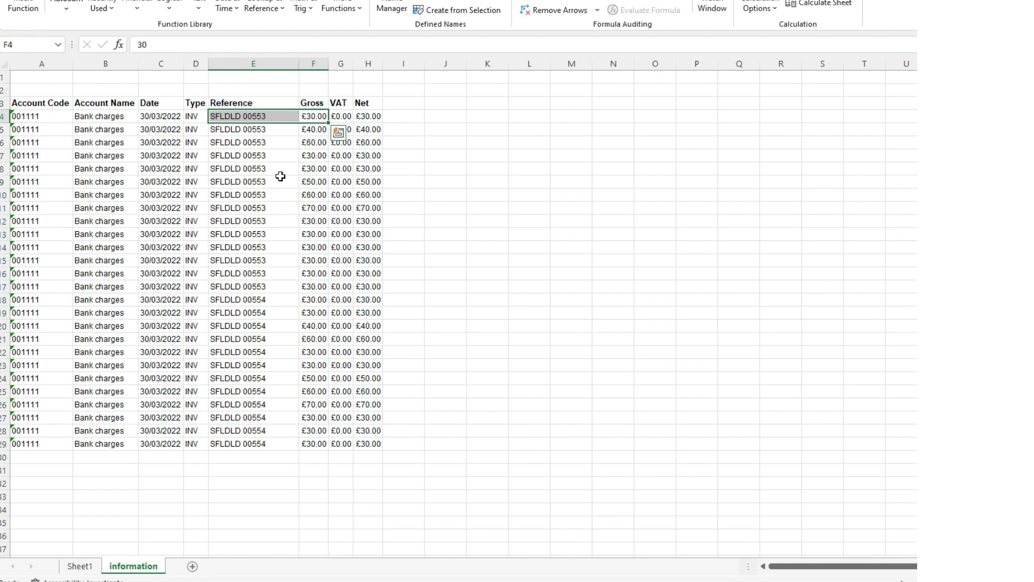
click(80, 565)
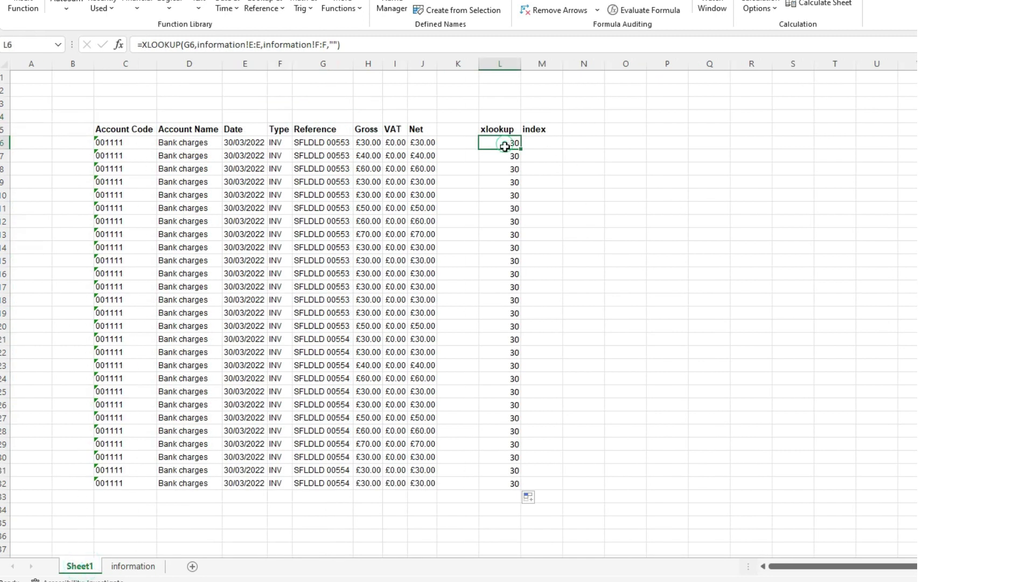
drag(504, 143, 496, 290)
click(327, 312)
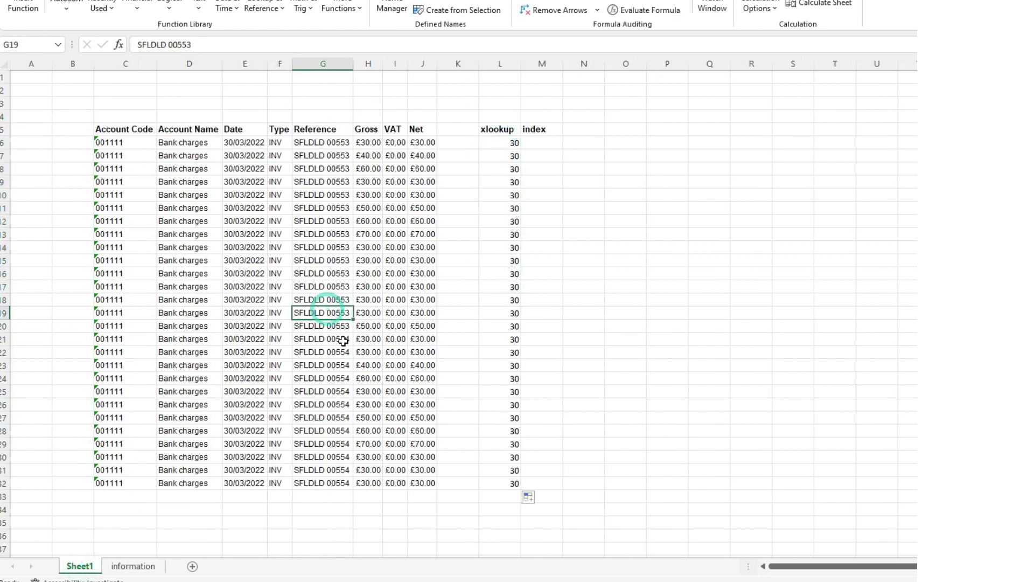
drag(342, 339, 513, 337)
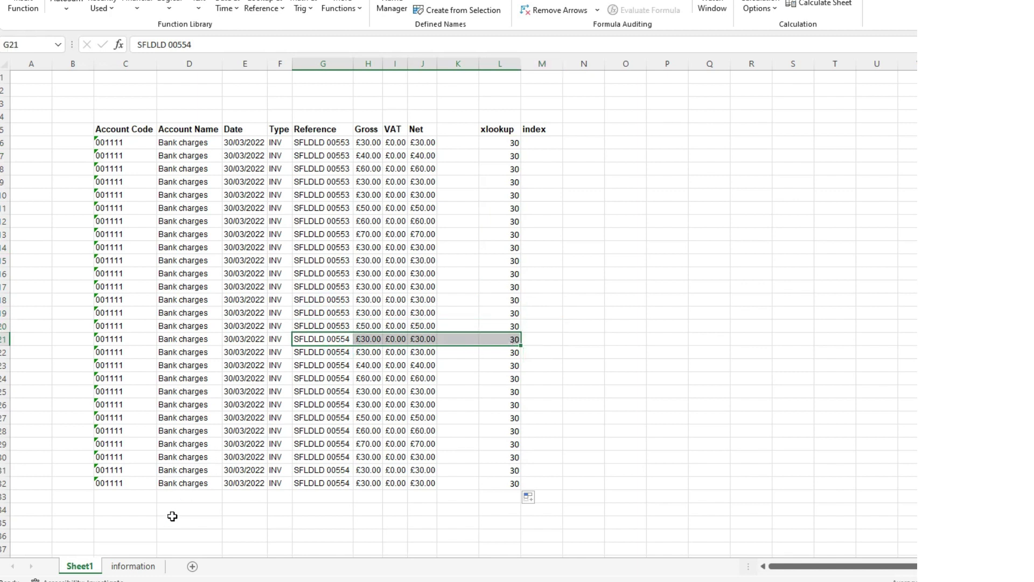
click(136, 567)
drag(268, 300, 375, 301)
click(376, 301)
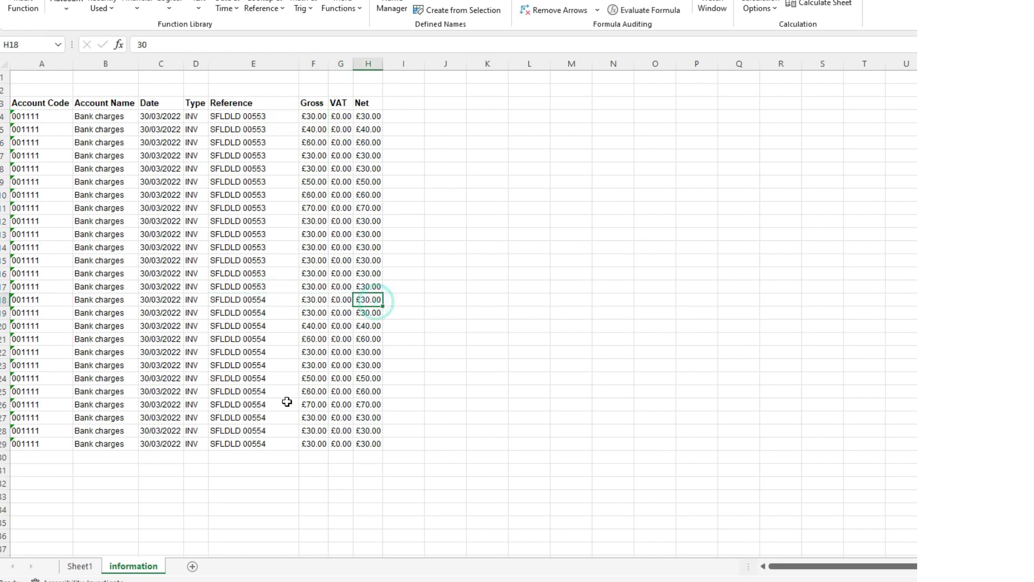
click(81, 569)
click(628, 339)
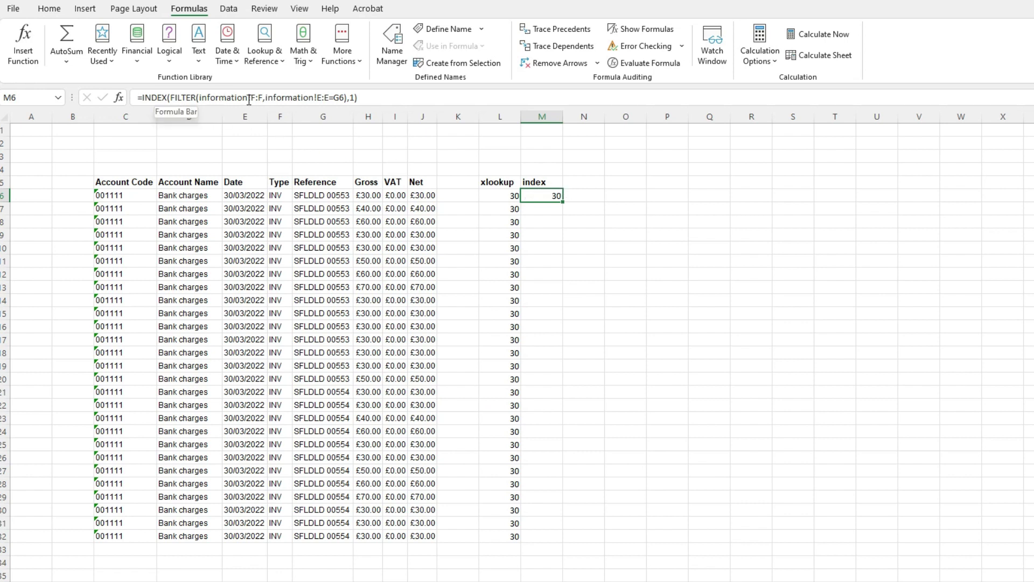
- Review the ranges in M6's =INDEX(FILTER(information!F:F,information!E:E=G6),1) and commit it
double_click(336, 98)
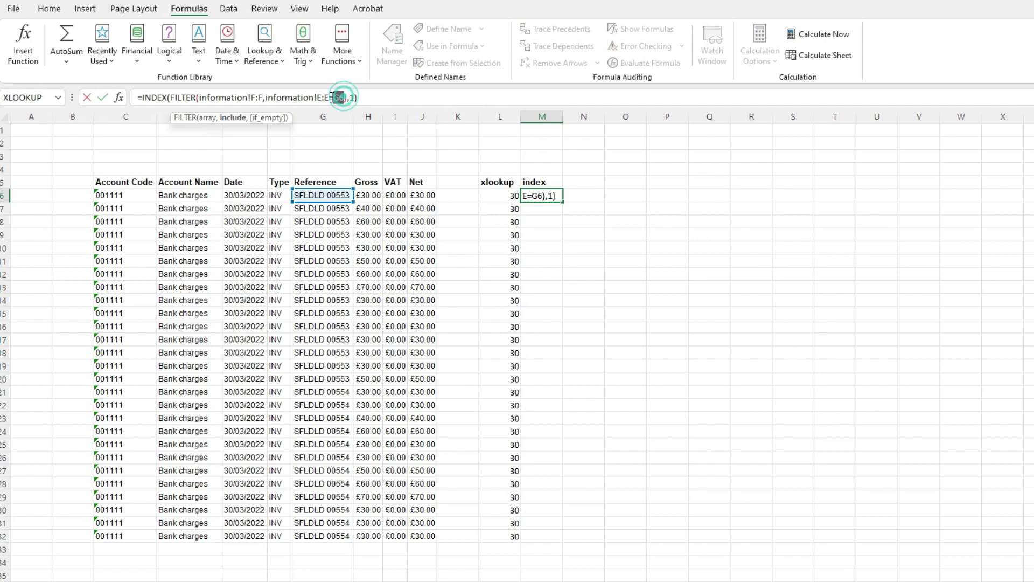
drag(330, 98, 268, 96)
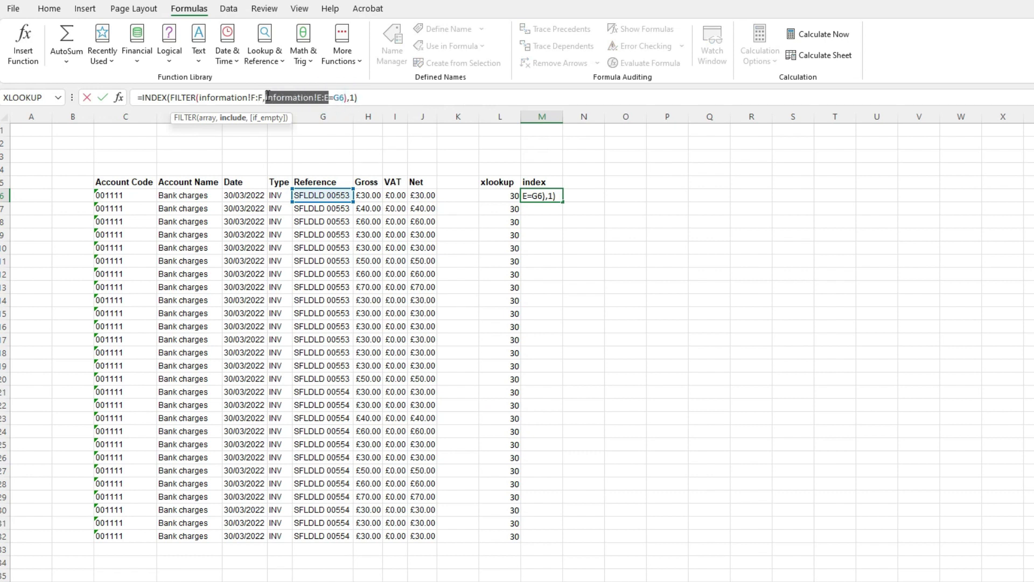
click(261, 97)
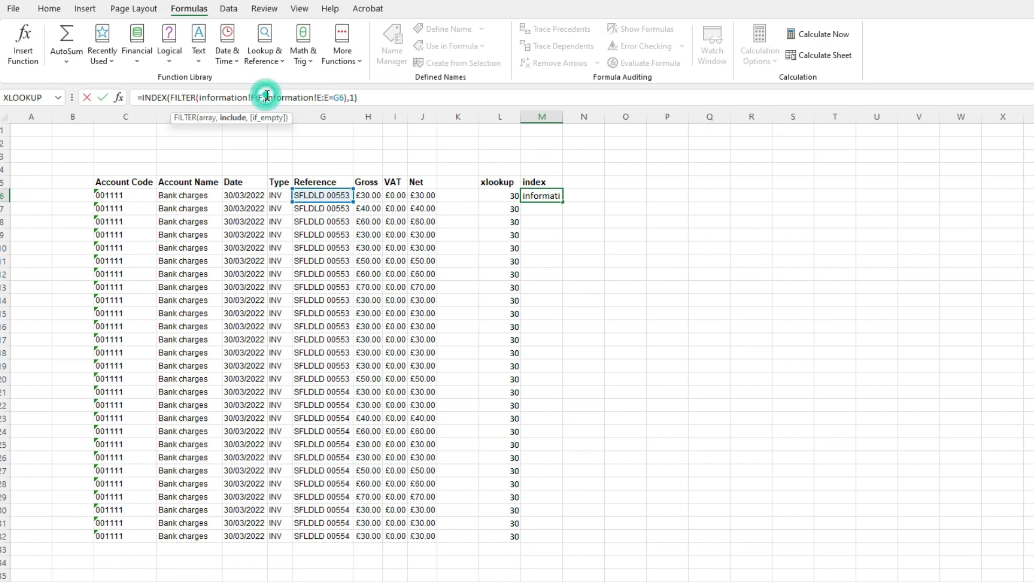
drag(258, 97, 196, 97)
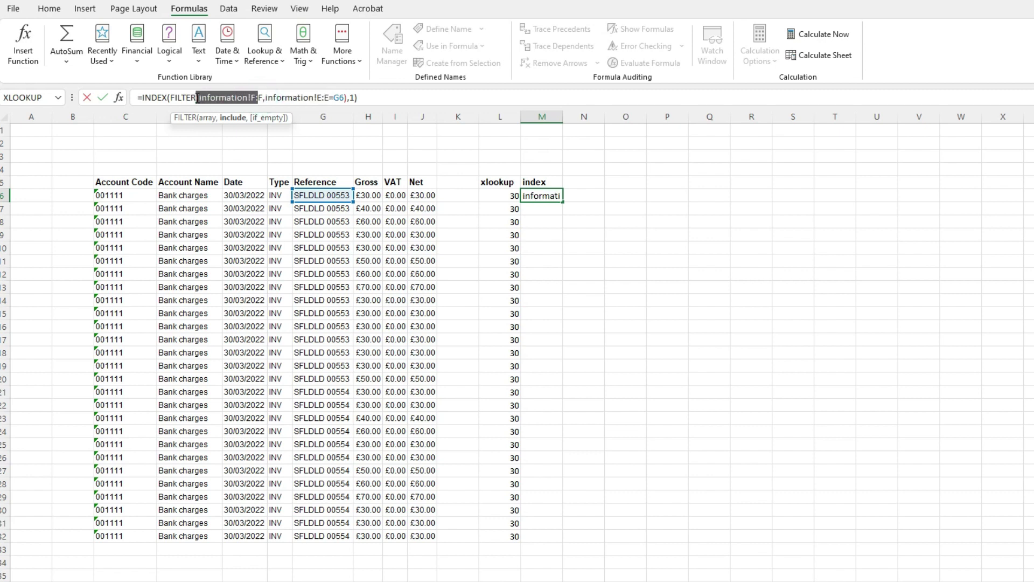
click(264, 97)
key(Escape)
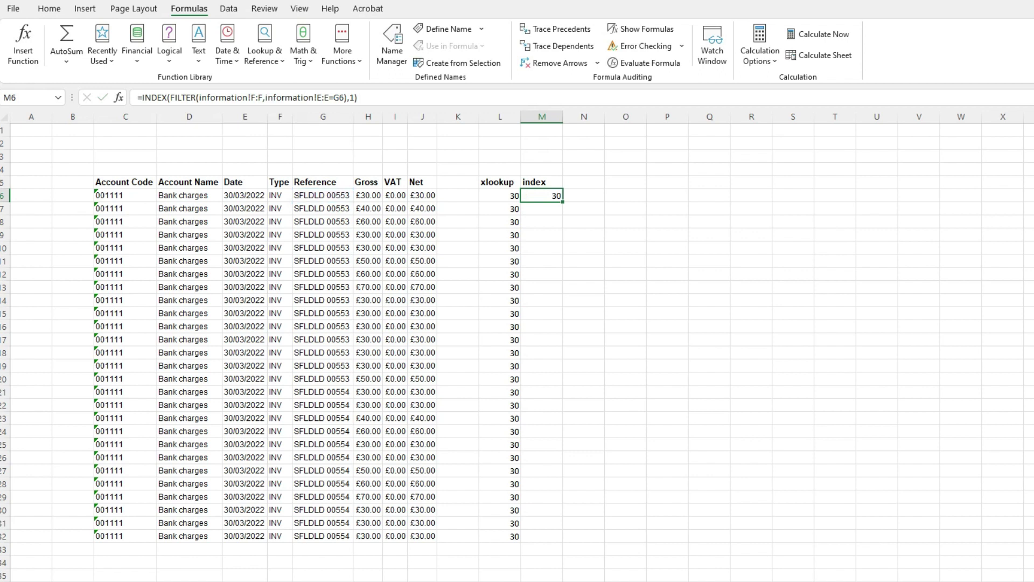
- Check the Reference and Gross columns on information, then reopen M6's formula for editing
key(ctrl+Page_Up)
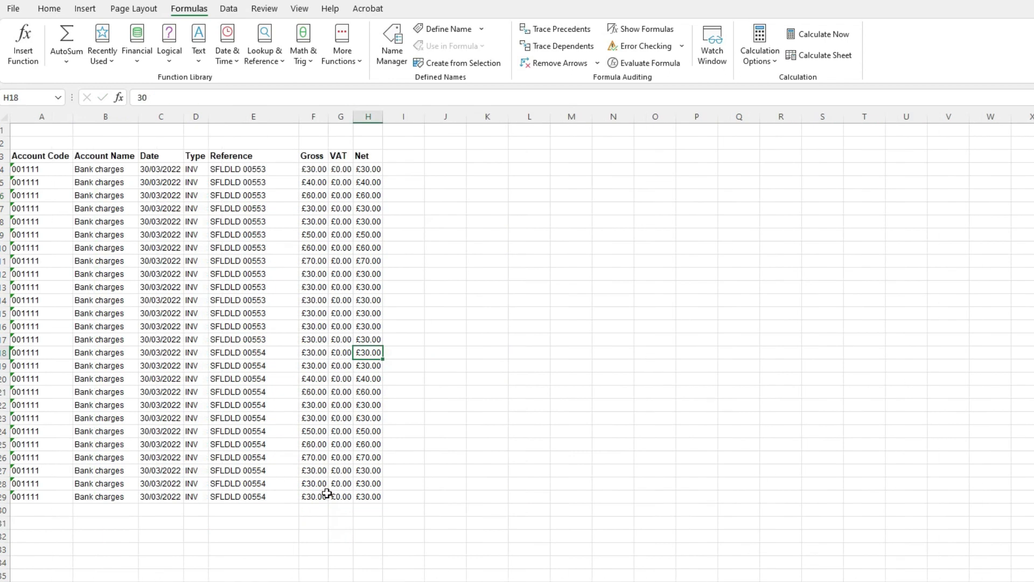
click(255, 117)
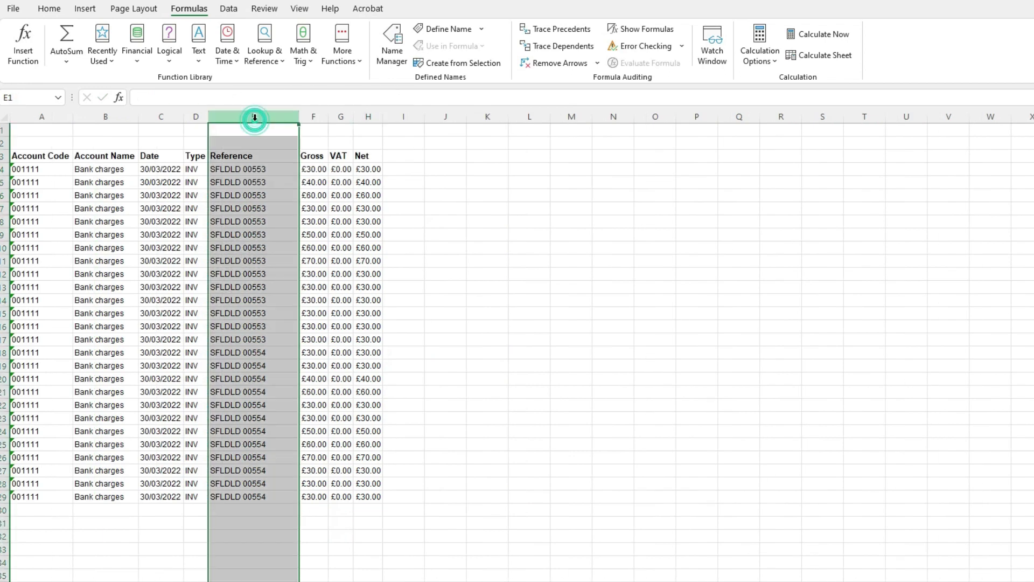
click(316, 112)
key(ctrl+Page_Down)
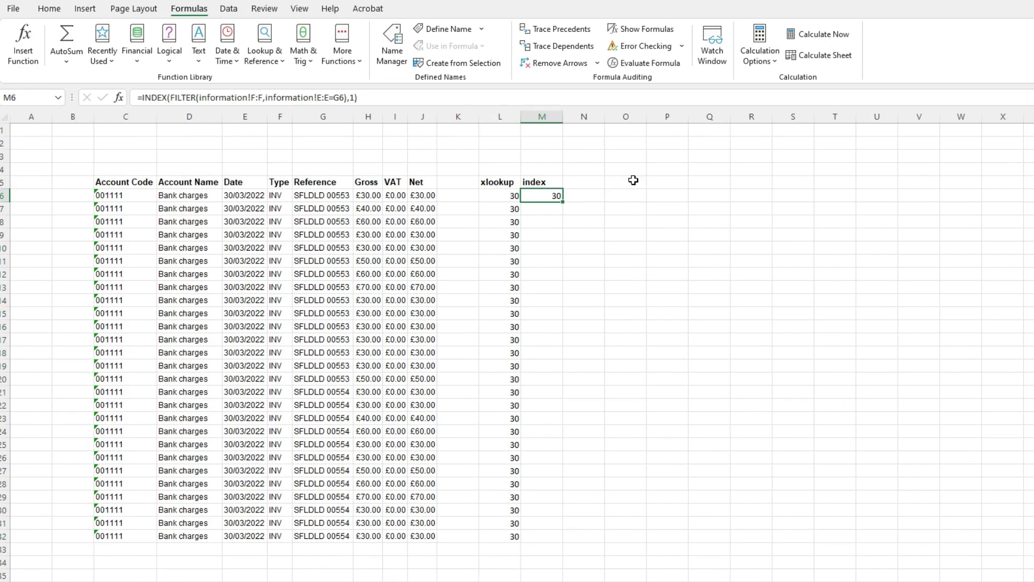
click(355, 97)
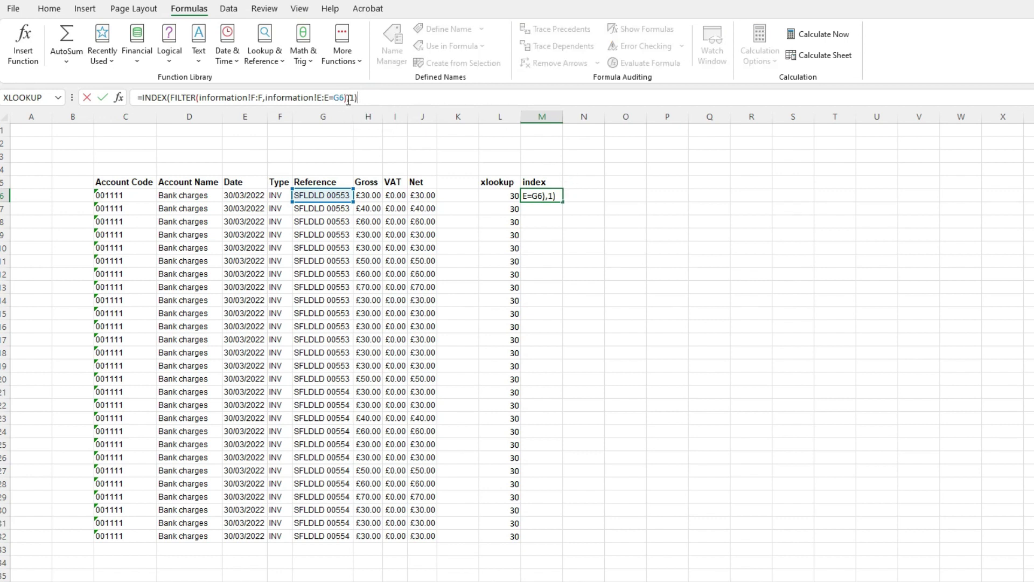
click(350, 99)
click(377, 96)
- Add a 'Table' label with a counter running 1 to 21 beside the data
click(666, 184)
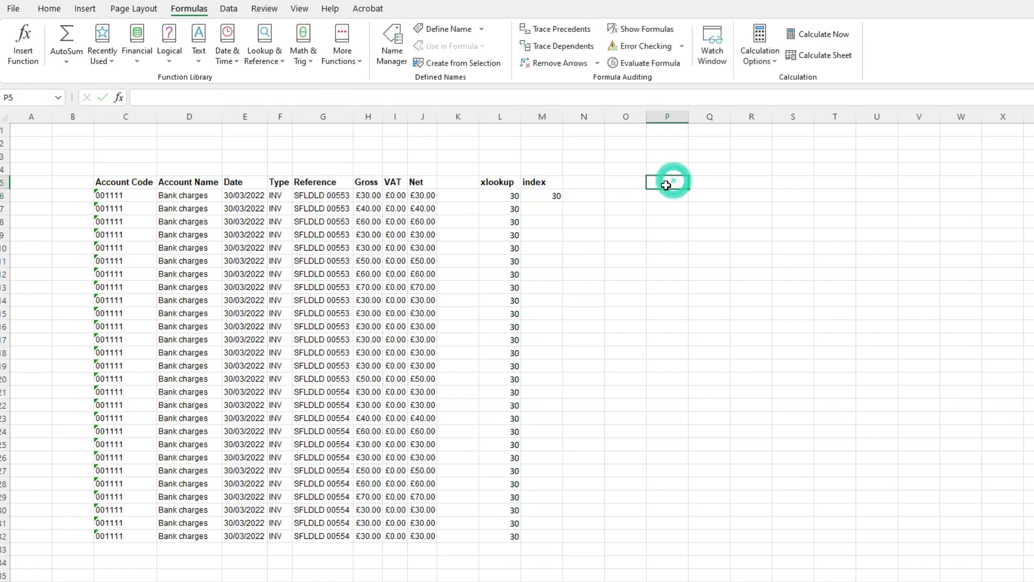
text(Tab)
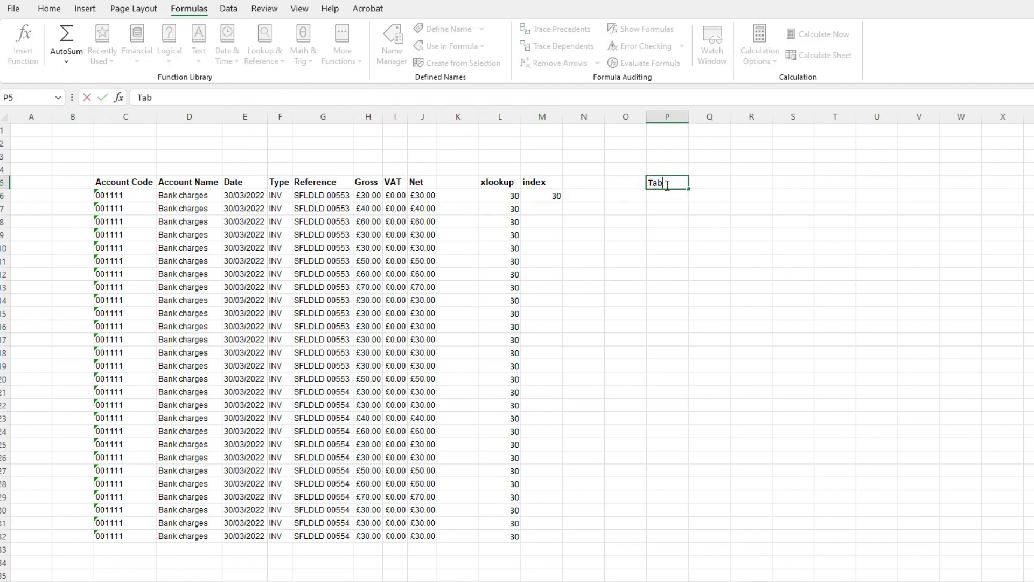
key(Return)
click(667, 184)
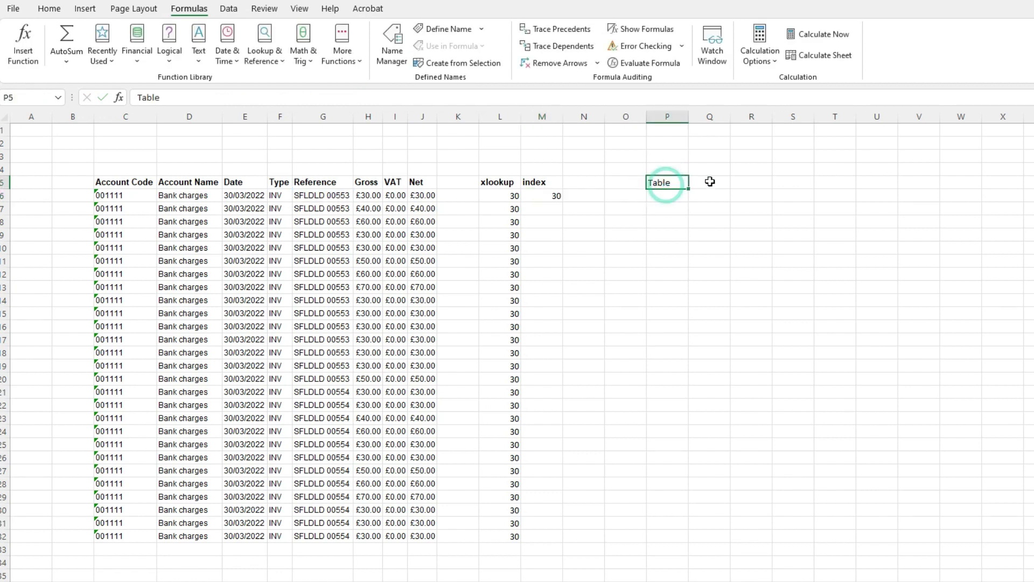
click(709, 182)
text(1)
key(Return)
text(=Q5+1)
key(Return)
click(710, 195)
drag(730, 202, 730, 450)
- Delete the empty spacer column and put a border around the O5:P25 Table block
drag(604, 116, 576, 116)
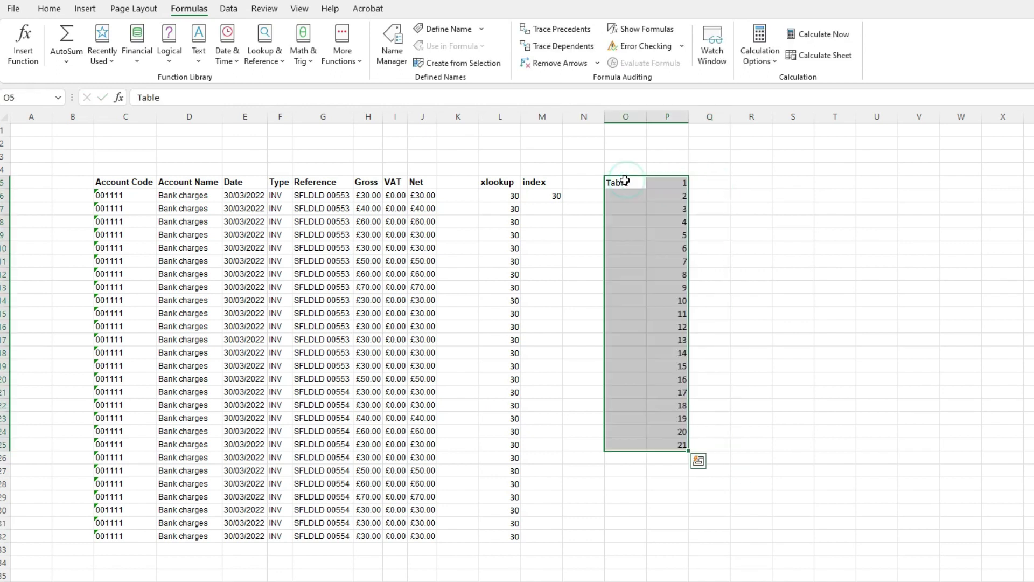
click(597, 116)
key(ctrl+minus)
drag(596, 182, 637, 445)
click(49, 8)
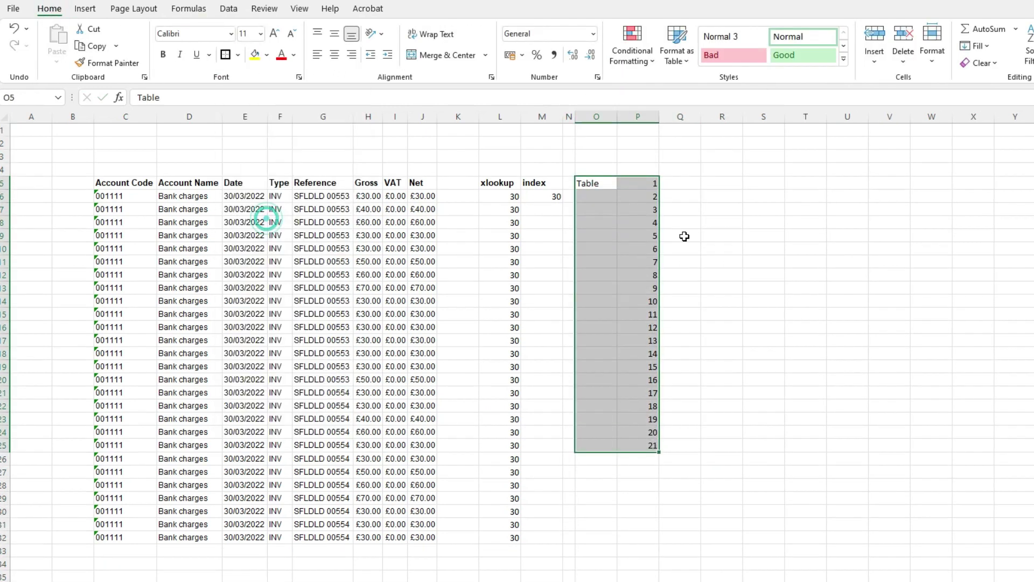
- Change M6's INDEX row argument to the counter cell P5
double_click(557, 197)
key(Return)
click(557, 197)
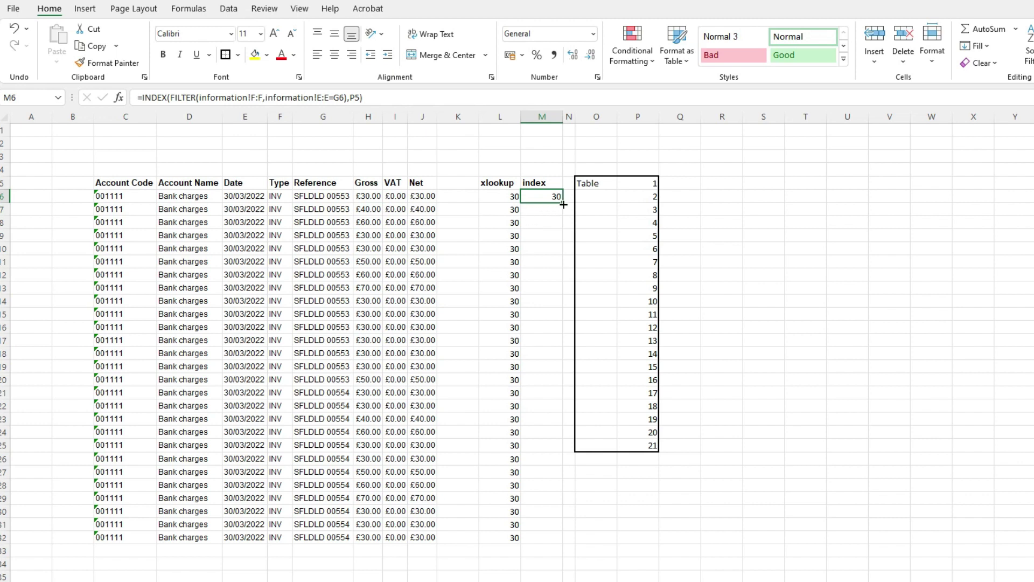
- Copy the index formula into M7 using P6, then fill it down to M20, which shows #REF!
drag(564, 205, 563, 215)
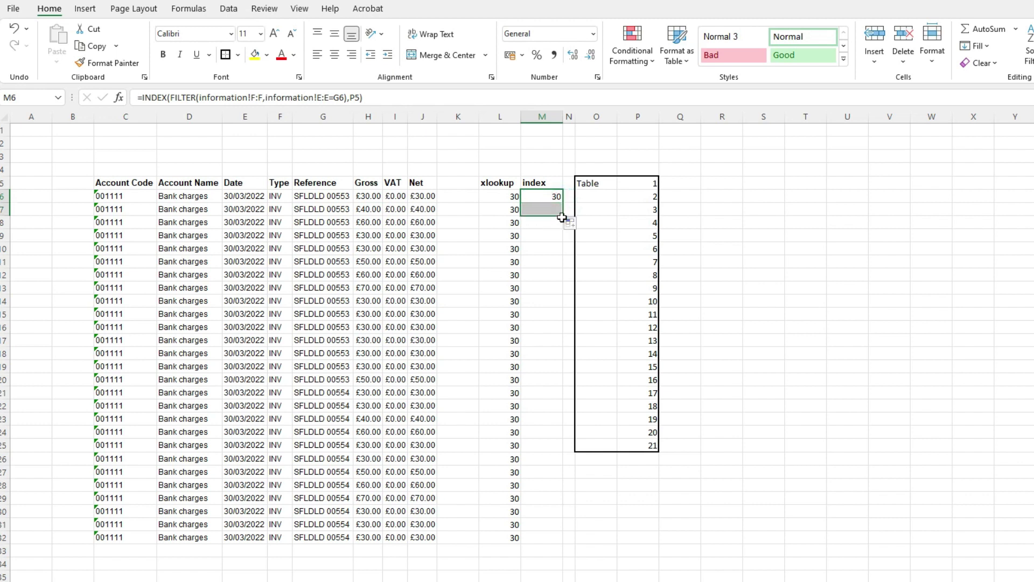
click(383, 97)
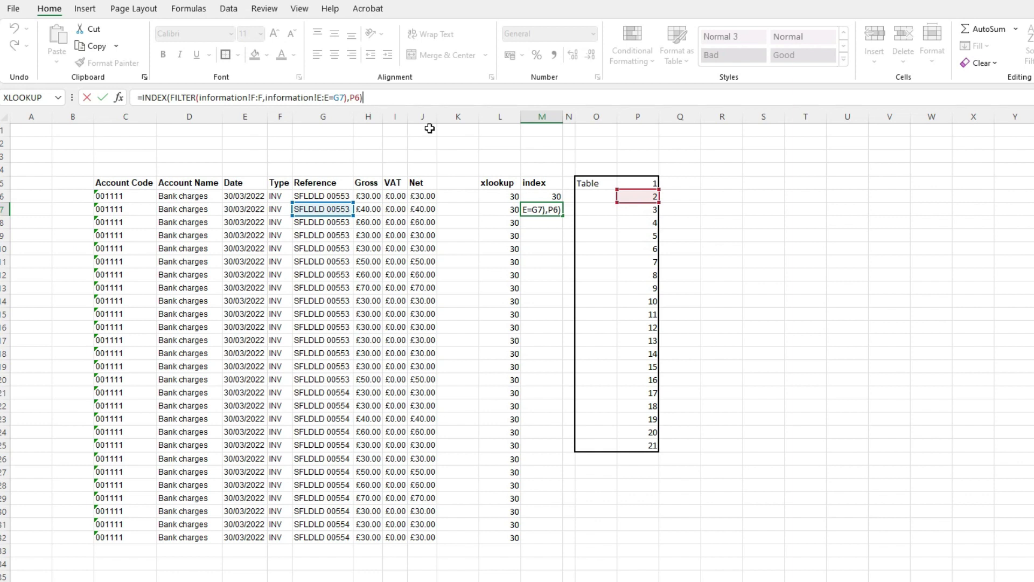
key(Return)
click(555, 207)
drag(563, 214, 545, 381)
click(545, 379)
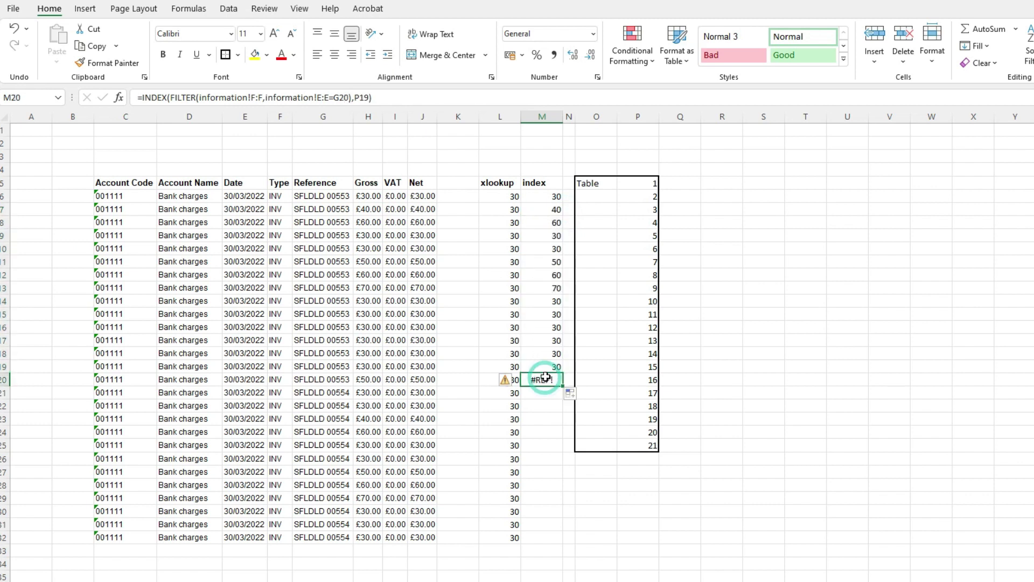
click(384, 100)
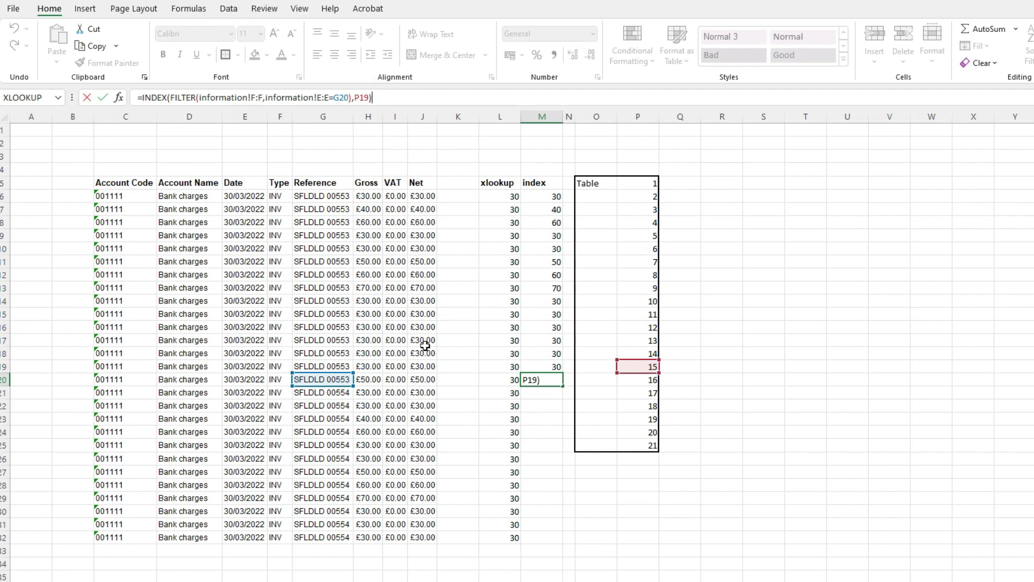
click(563, 387)
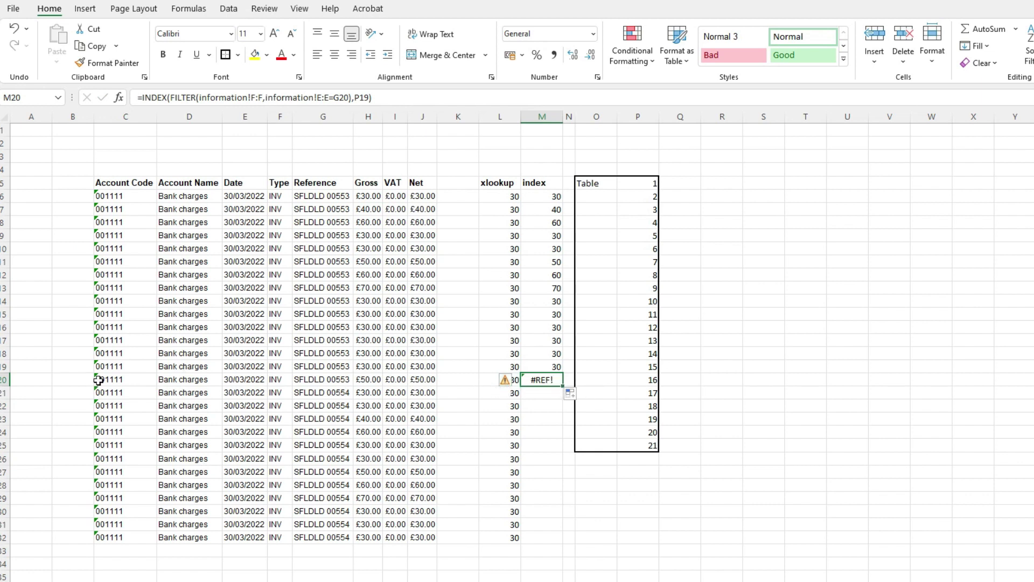
- Shade row 20 (C20:M20) with a light blue fill
drag(99, 380, 542, 380)
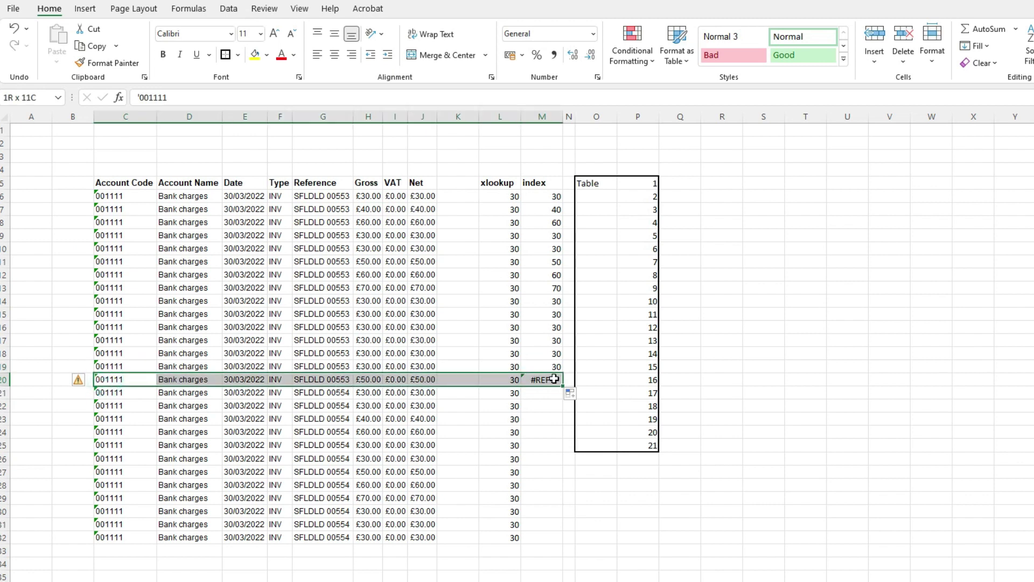
click(267, 55)
click(344, 115)
click(547, 249)
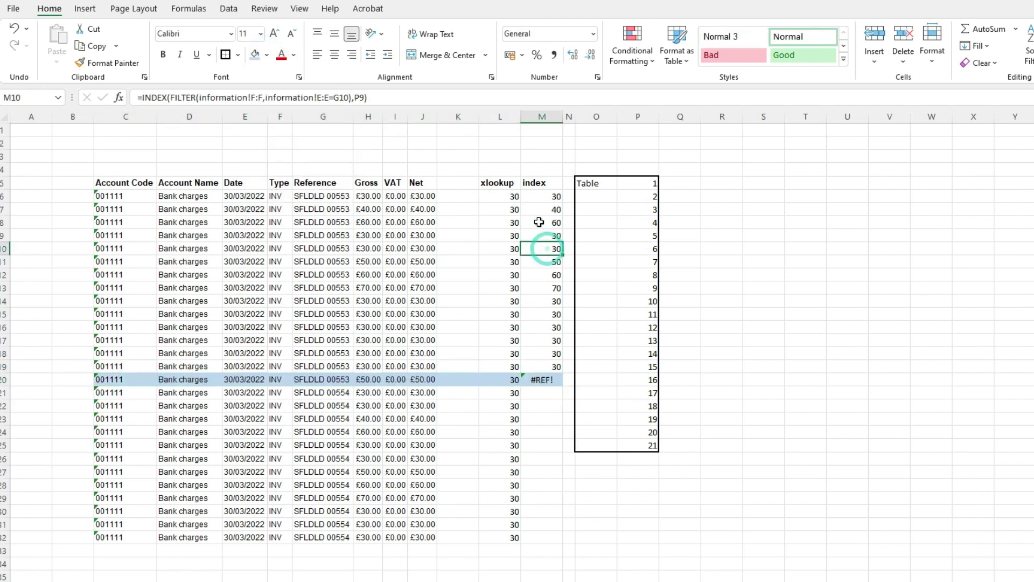
- Compare the Gross sum of H6:H19 on Sheet1 with F4:F17 on information, then reselect row 20
click(515, 196)
drag(367, 197, 373, 283)
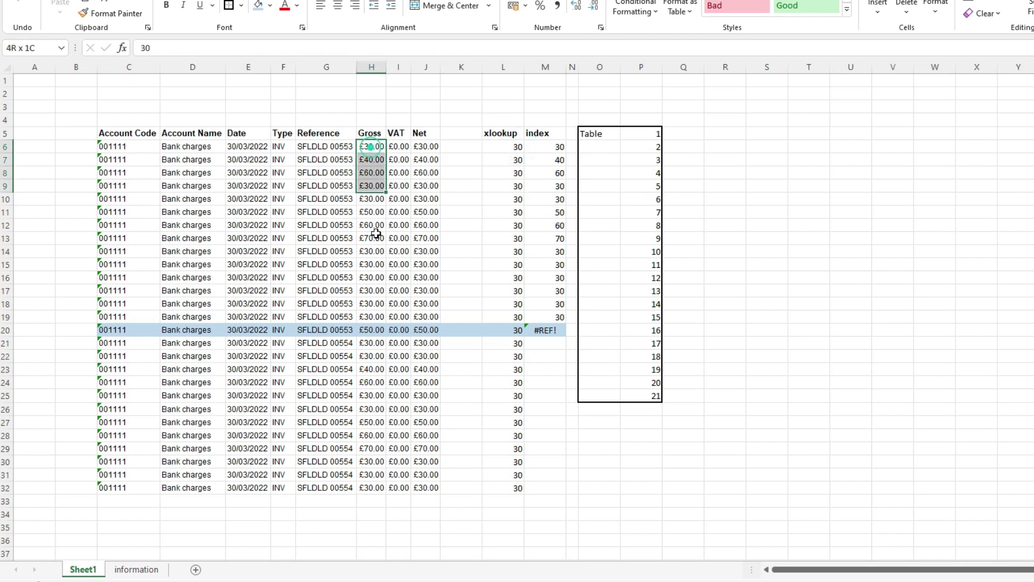
drag(375, 233, 374, 315)
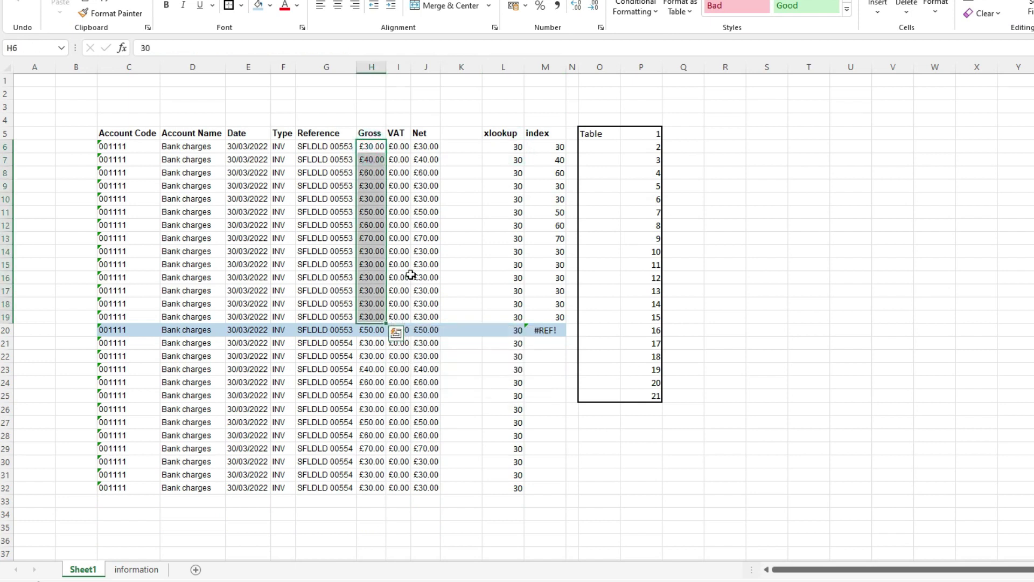
click(246, 488)
click(127, 574)
click(460, 211)
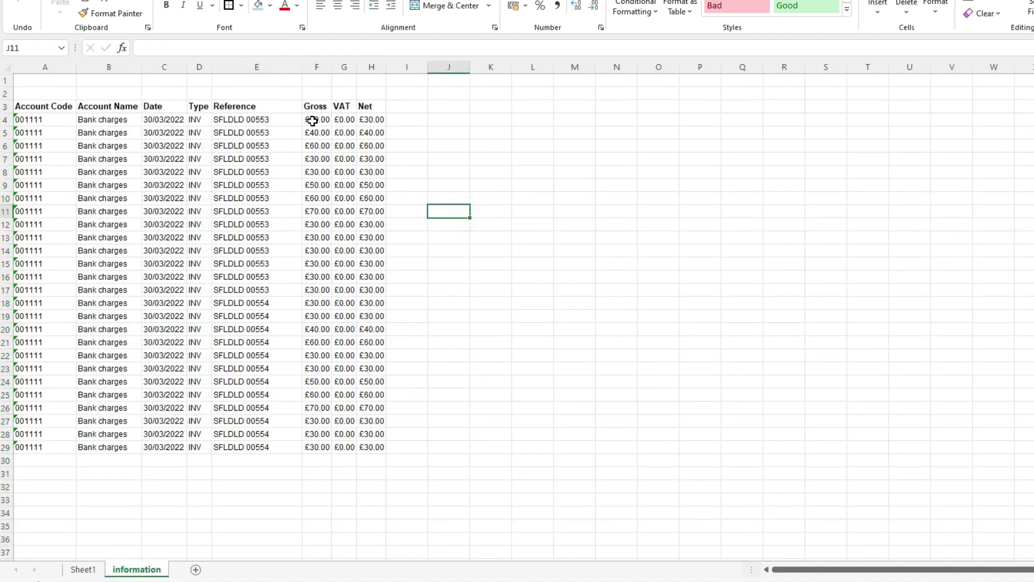
drag(312, 121, 316, 290)
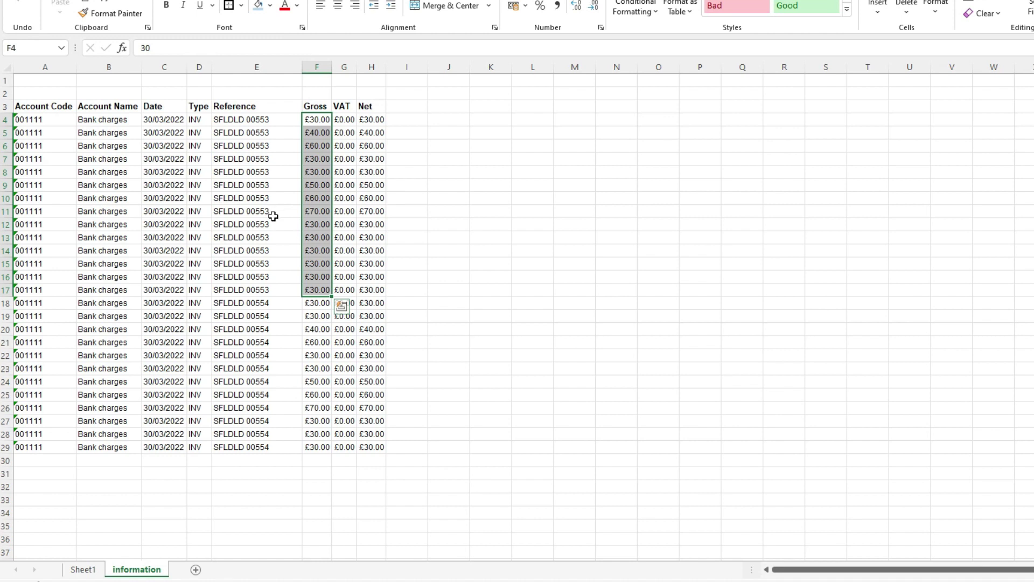
click(285, 223)
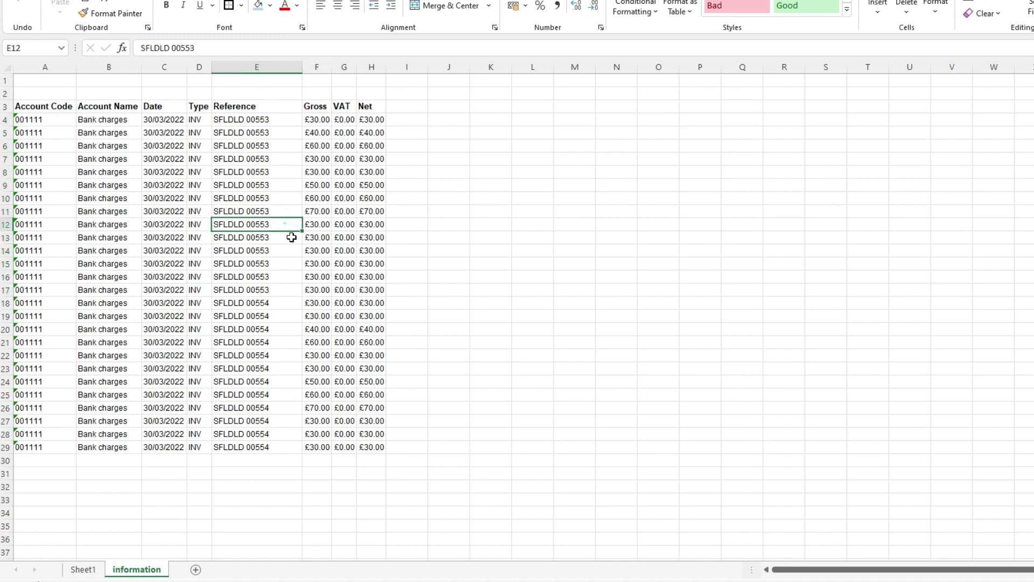
click(83, 569)
click(545, 330)
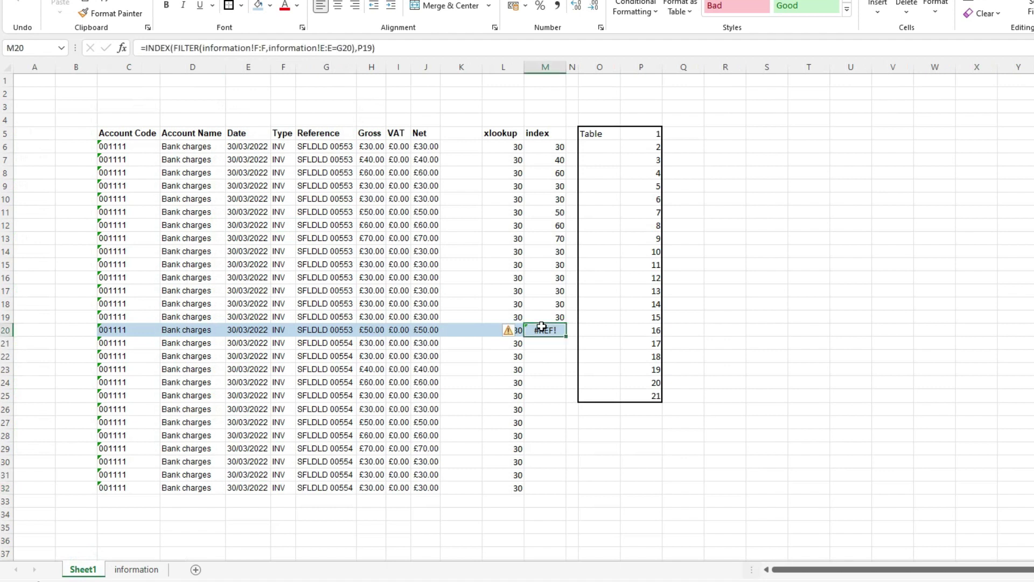
drag(537, 330, 111, 330)
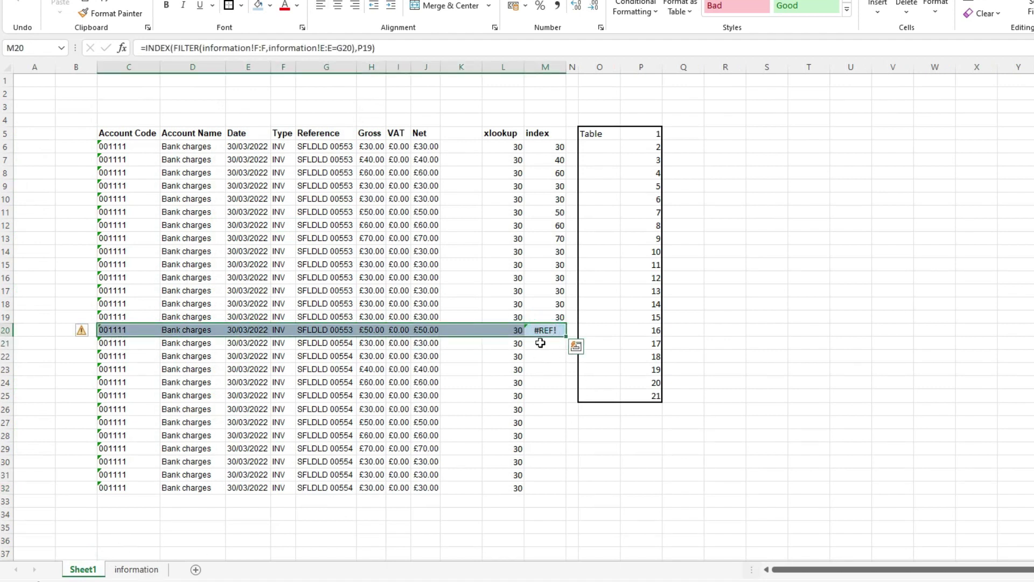
- Paste M19's formula into M21, restart its row number at P5, and fill down to M32
click(540, 343)
click(561, 314)
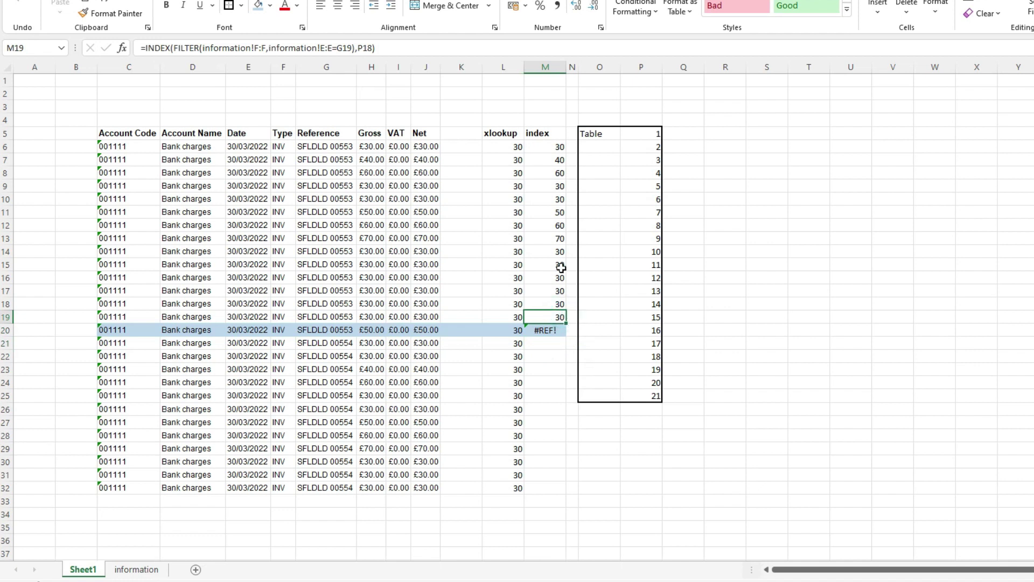
key(ctrl+c)
click(550, 345)
key(ctrl+v)
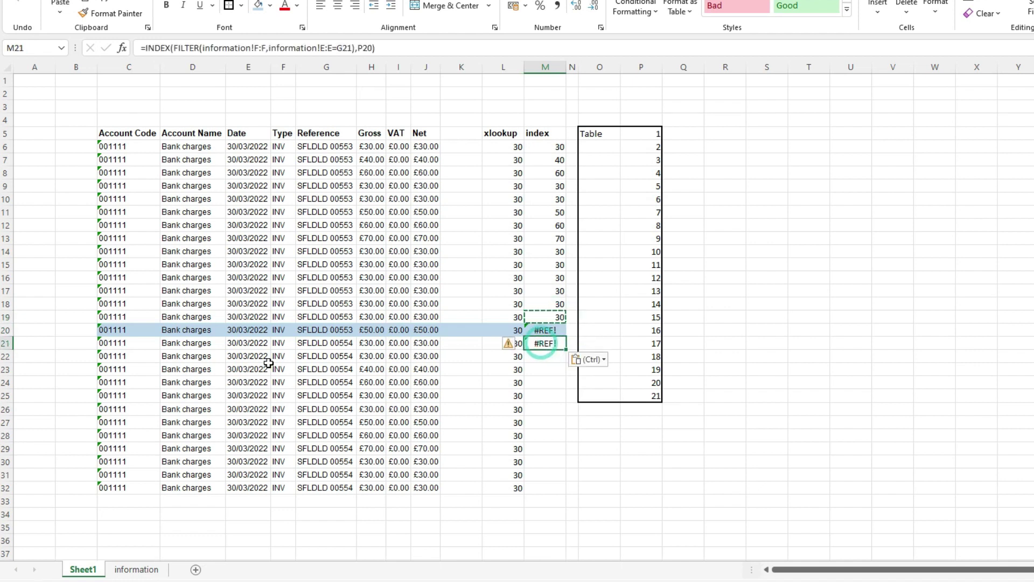
click(400, 48)
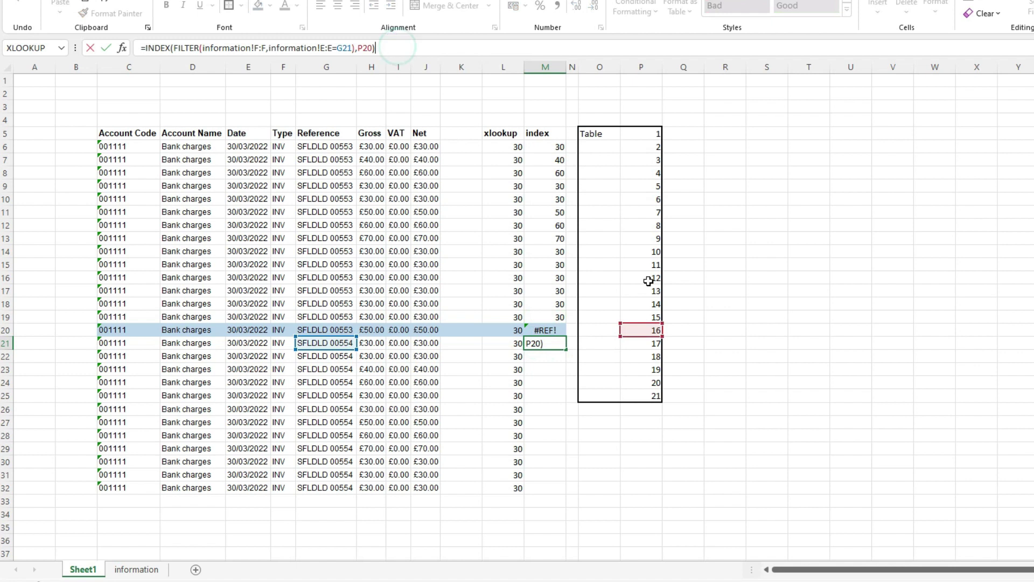
drag(643, 320, 641, 140)
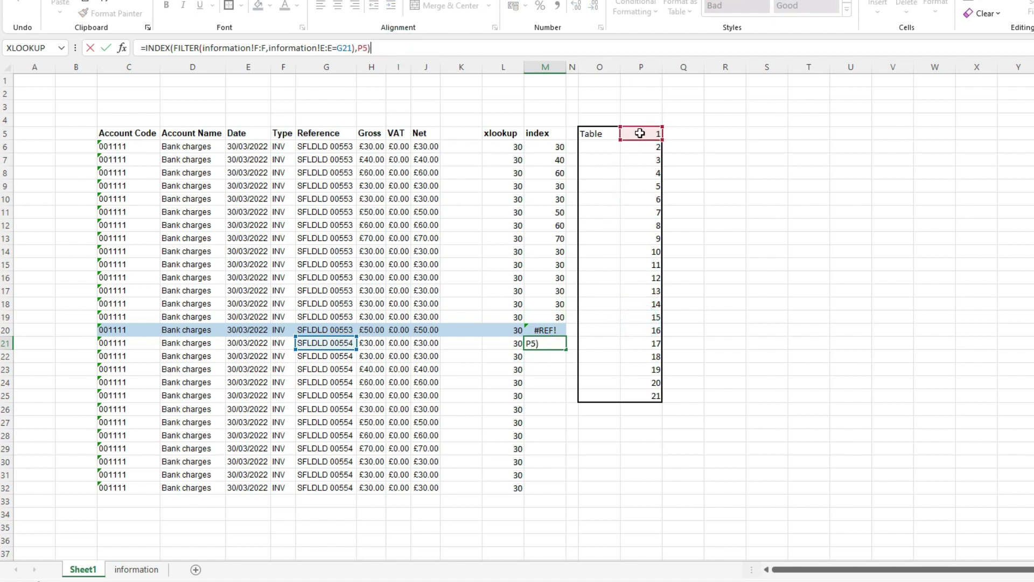
key(ctrl+Return)
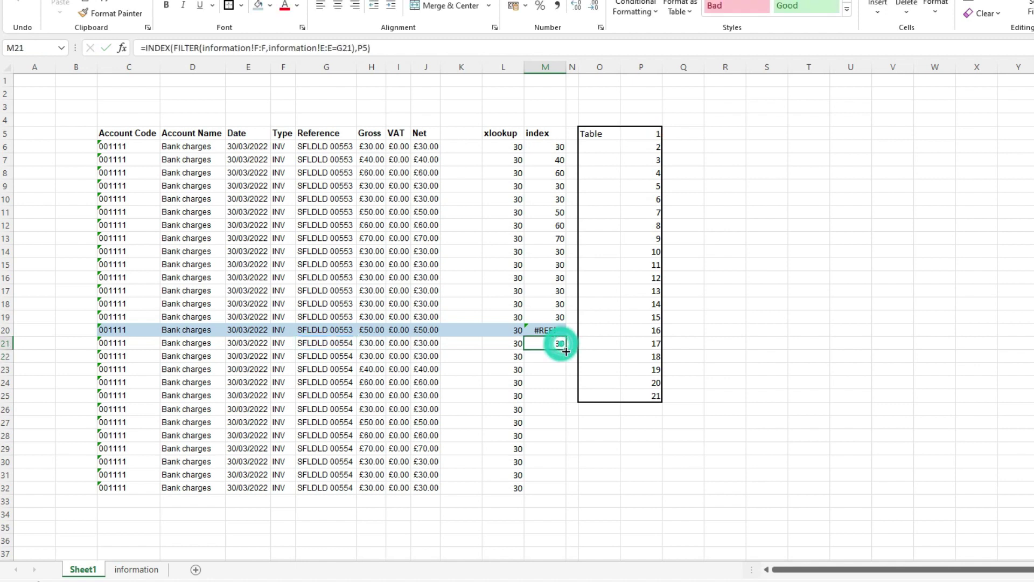
drag(565, 349, 550, 500)
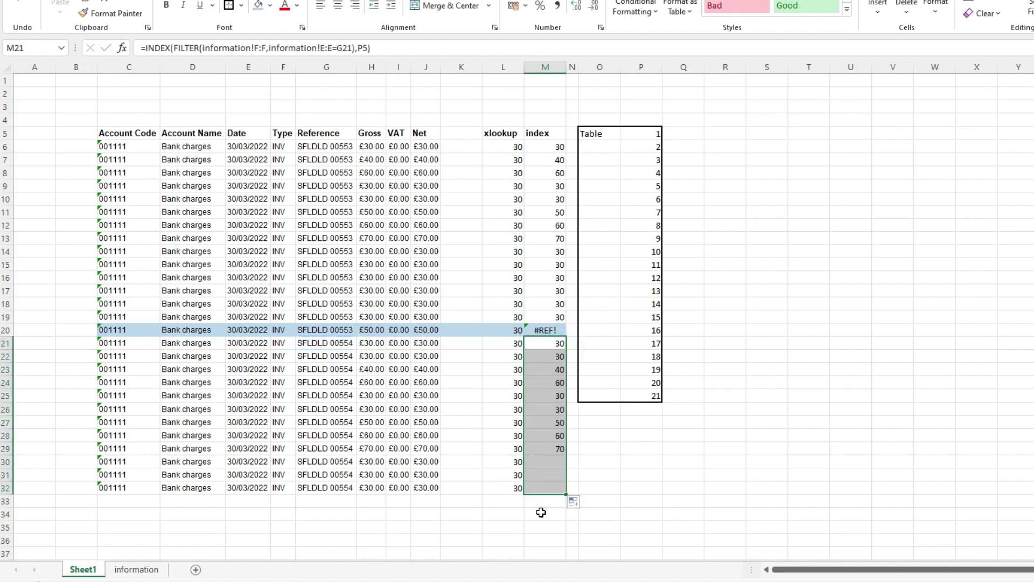
- Review the M21:M32 index results against the references and amounts in G21:J32
click(551, 487)
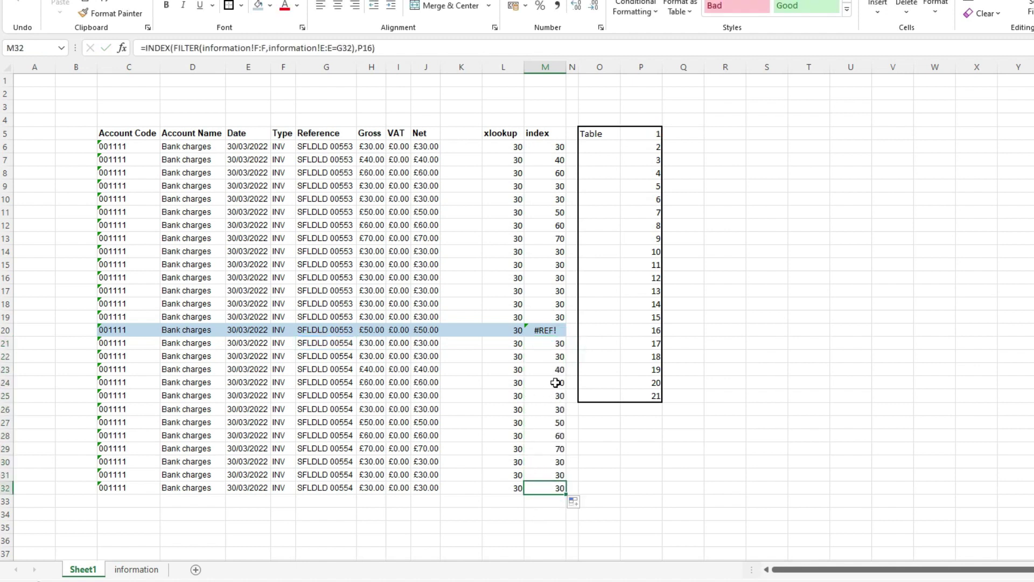
drag(555, 342, 547, 489)
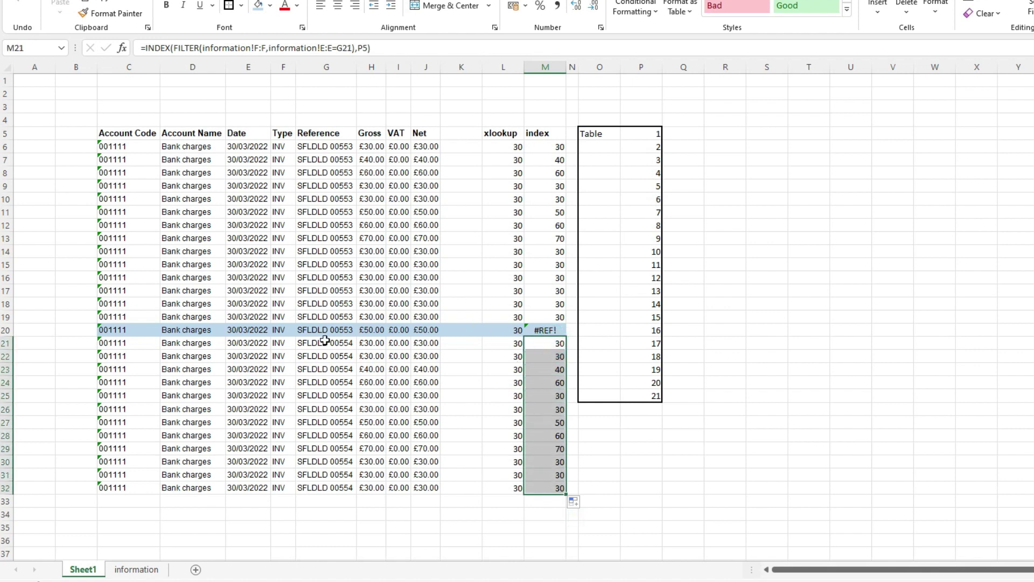
drag(325, 340, 432, 488)
click(432, 488)
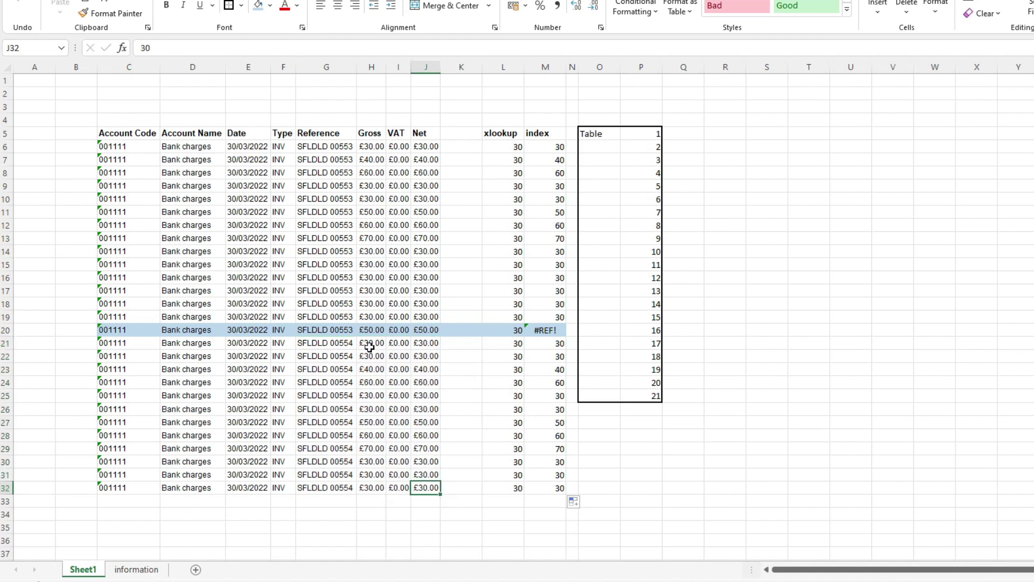
- Compare Sheet1's Gross amounts for rows 21–32 with information rows 18–29
drag(370, 347, 371, 487)
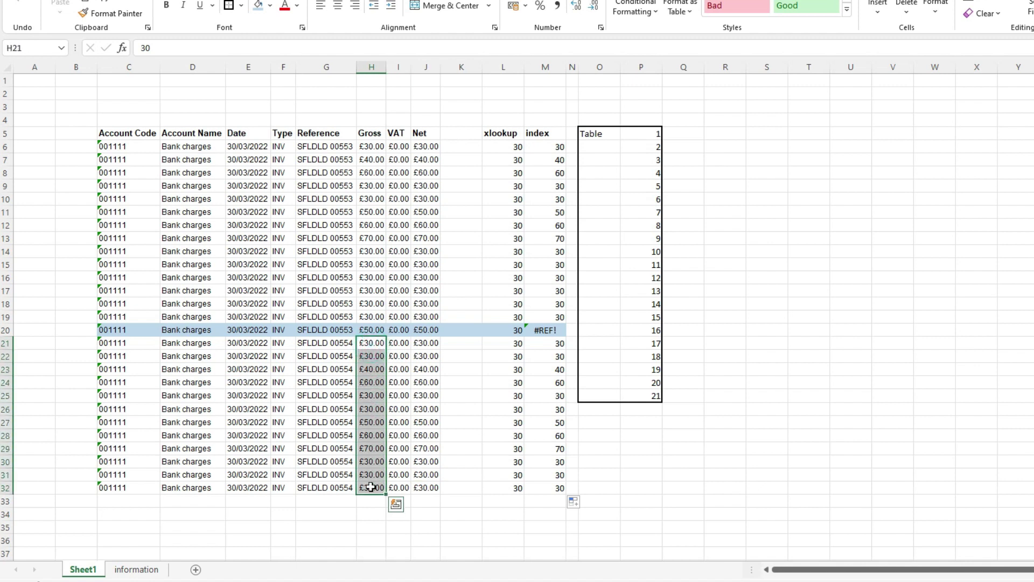
click(149, 569)
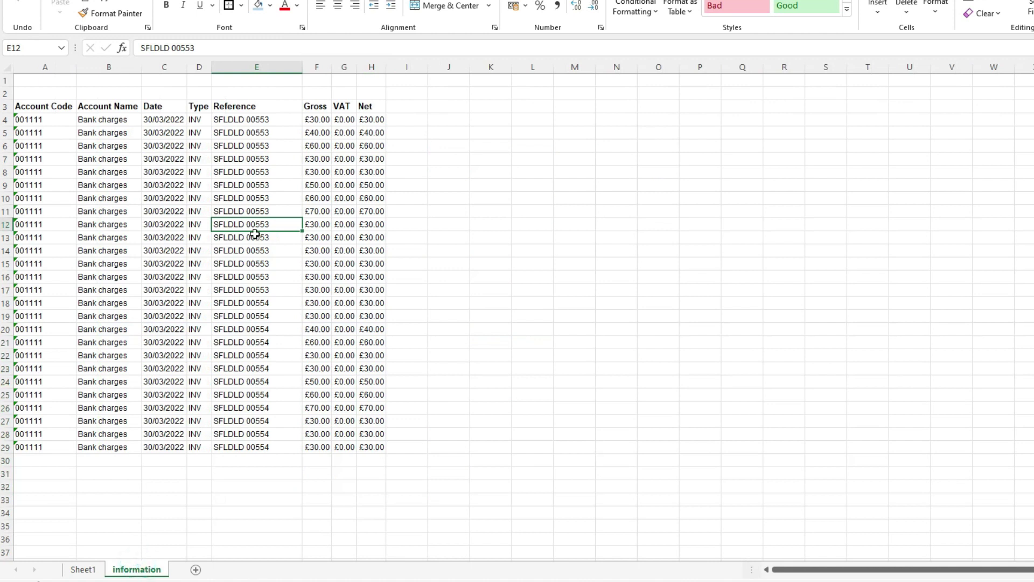
click(273, 303)
drag(317, 302, 315, 445)
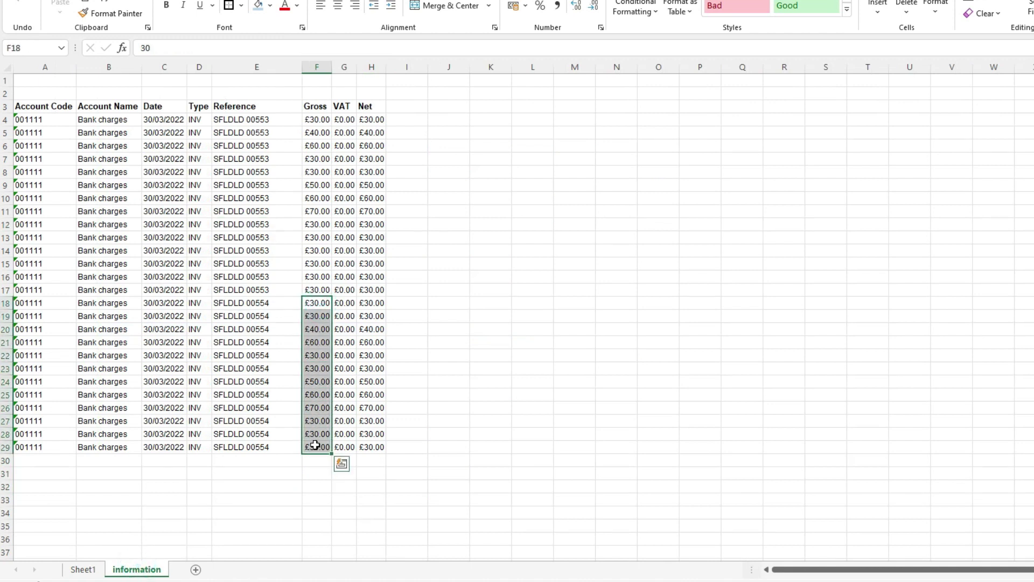
click(315, 445)
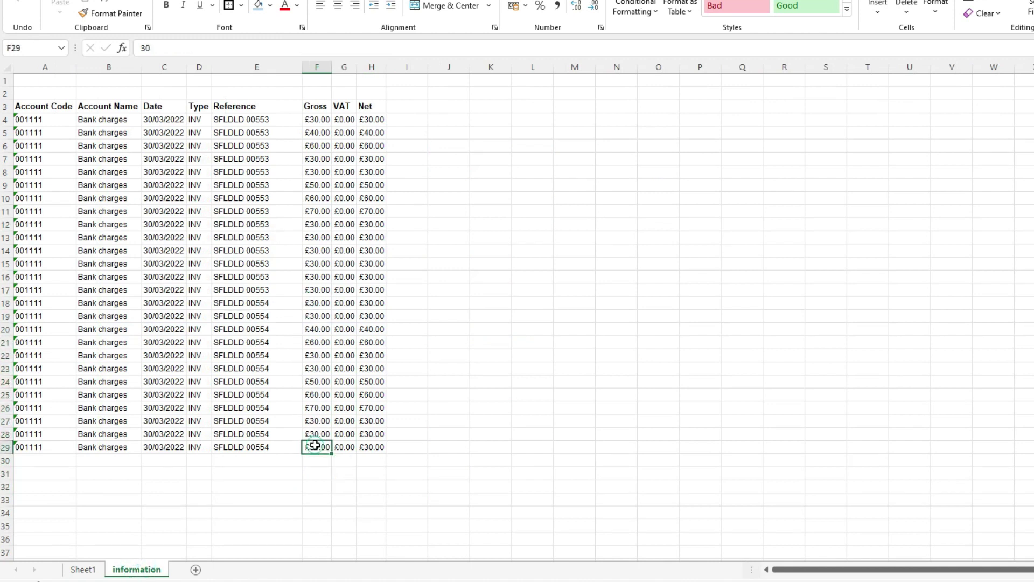
click(315, 460)
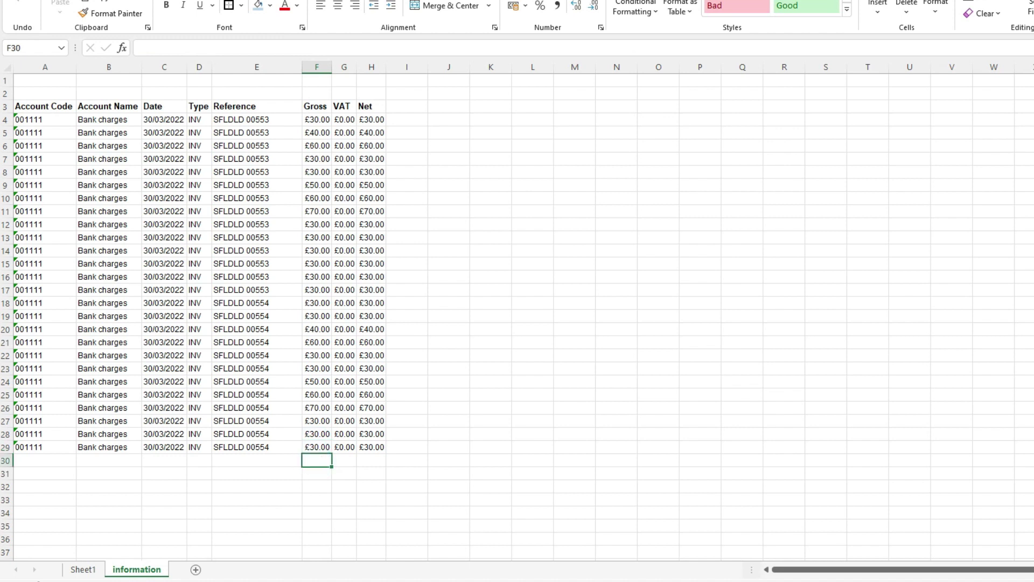
- AutoSum Gross in F30 (£1,040.00), fill across to VAT and Net, add top and double bottom border
key(alt+equal)
key(Return)
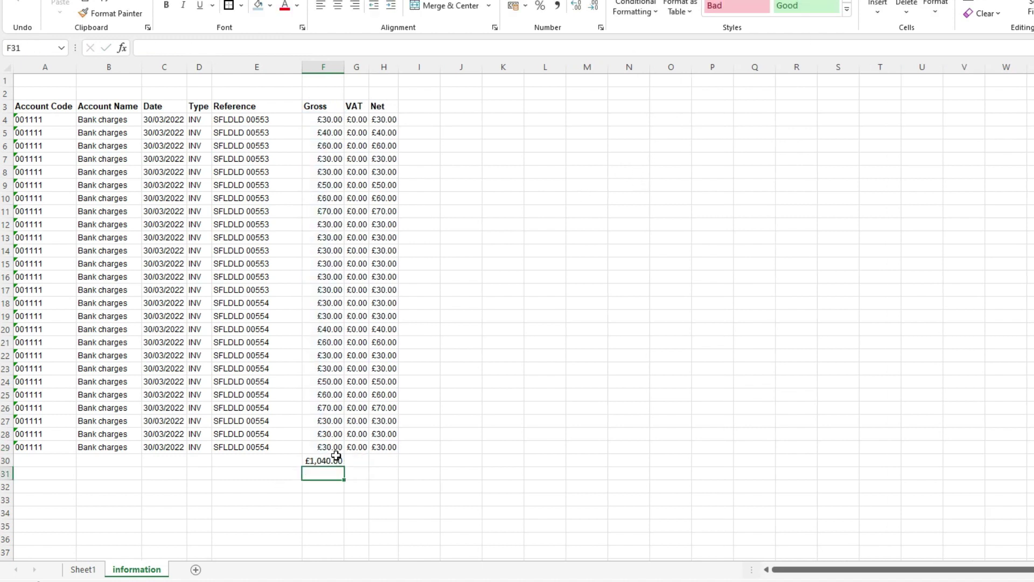
click(339, 461)
click(340, 460)
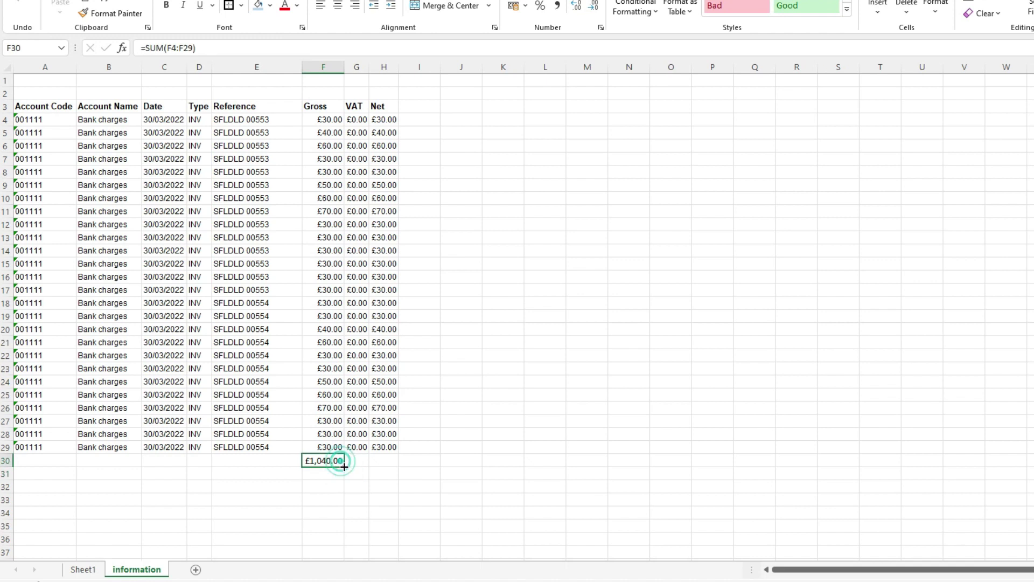
drag(344, 467, 393, 464)
click(241, 5)
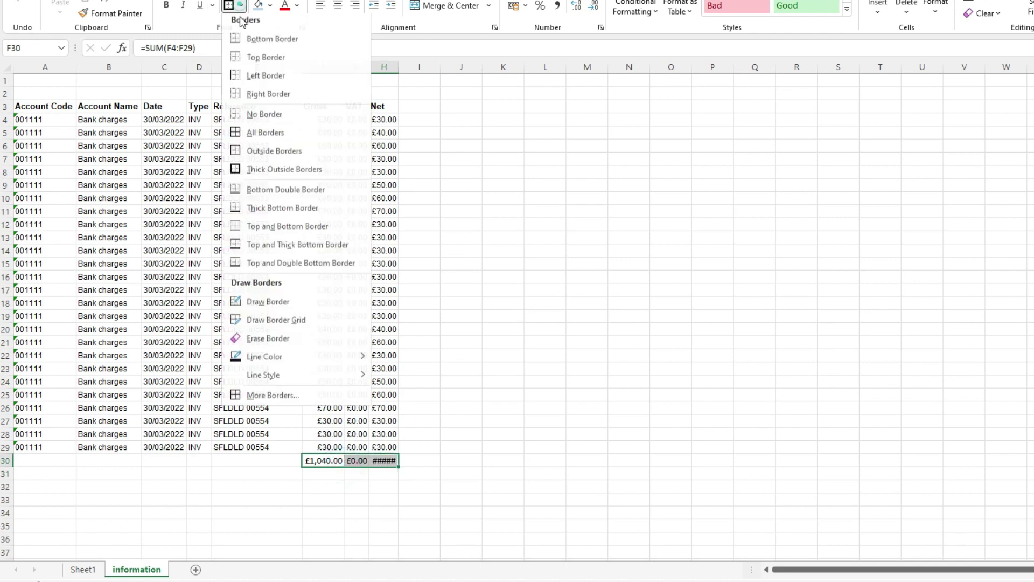
click(291, 266)
- Autofit columns F–H and copy the three totals
drag(323, 66, 399, 68)
double_click(398, 67)
click(423, 405)
drag(323, 461, 390, 461)
key(ctrl+c)
- Paste the copied totals into H33:J33 below Sheet1's data
click(83, 570)
click(371, 501)
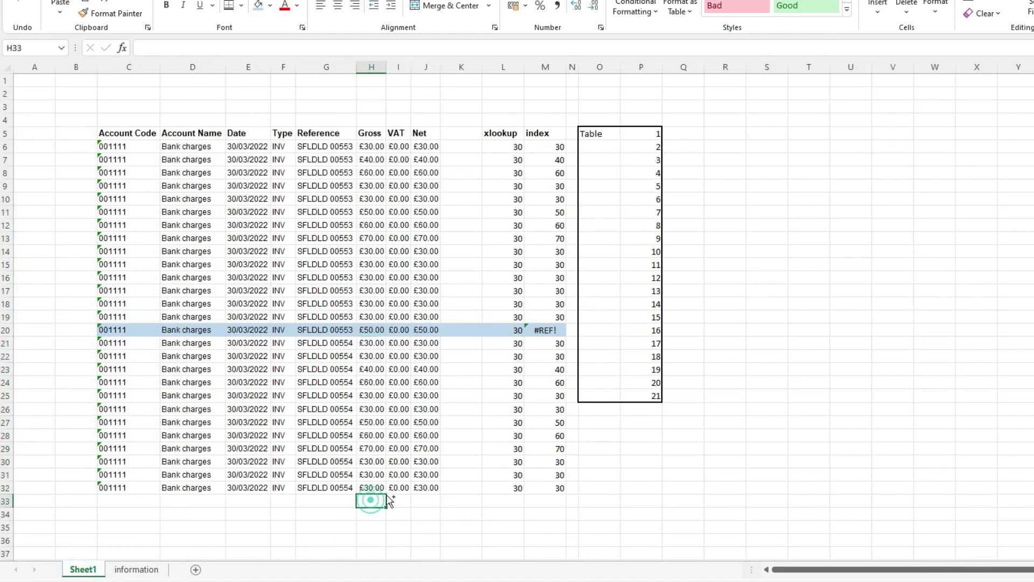
key(ctrl+v)
- Autofit columns H to J so the totals display fully
mouse_move(372, 67)
mouse_down()
mouse_move(425, 66)
mouse_move(372, 66)
mouse_up()
click(458, 67)
double_click(441, 67)
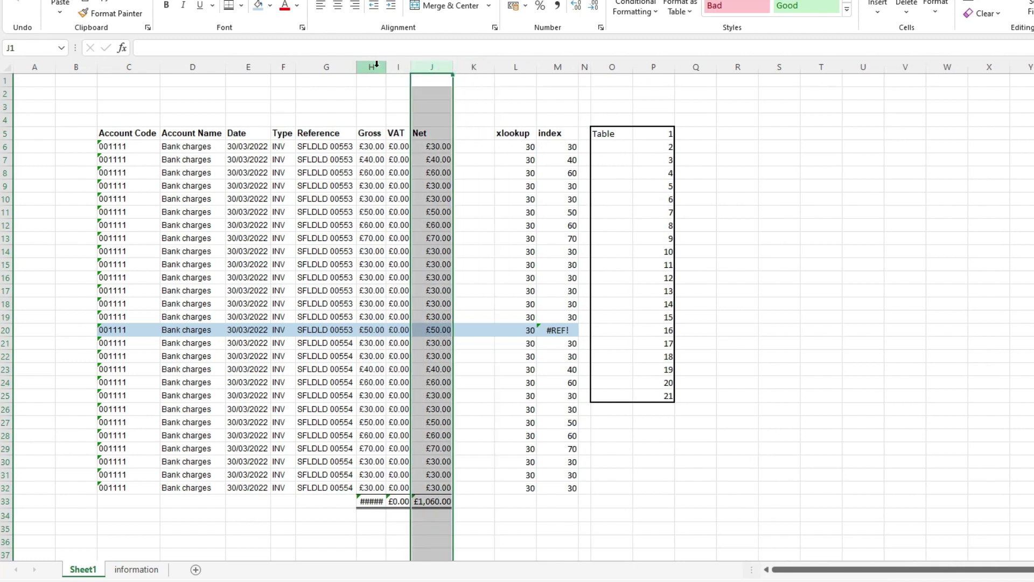
double_click(456, 67)
click(513, 188)
- Extend the Gross SUM to start at H6, giving a £1,090.00 total
click(383, 501)
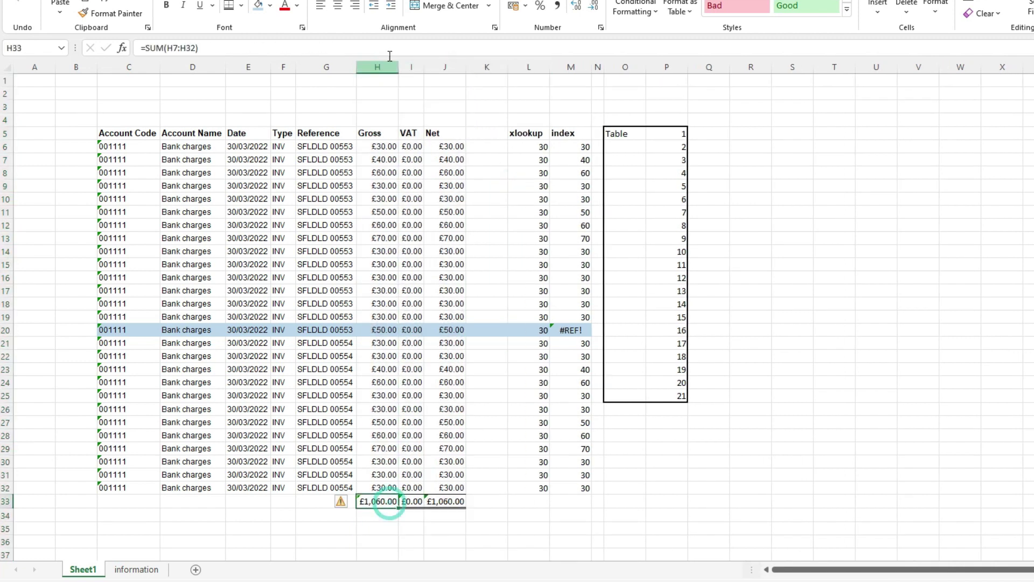
click(389, 48)
drag(398, 153, 398, 140)
key(Return)
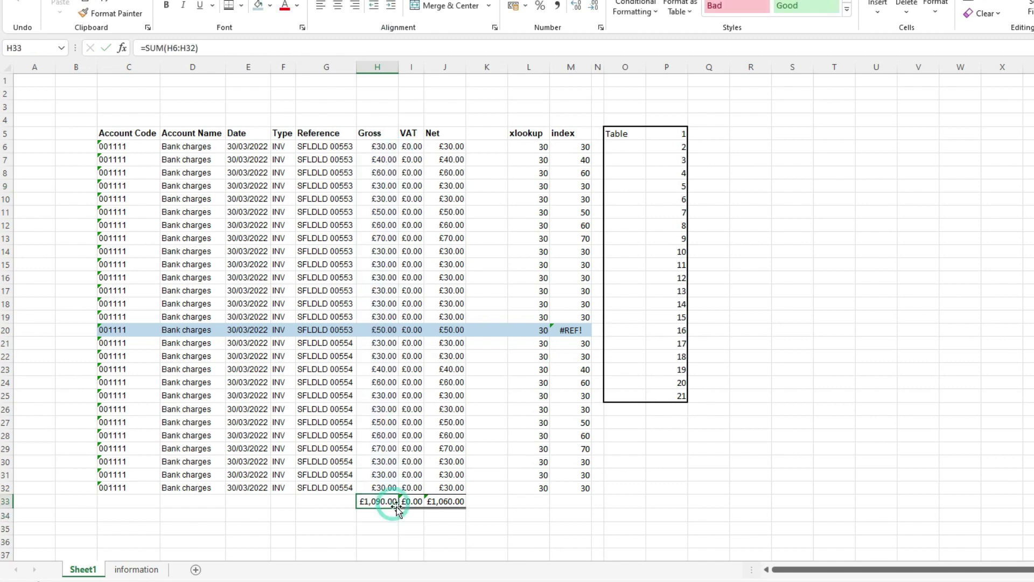
- Enter =-H20 in H34 and fill it across to VAT and Net
text(=-)
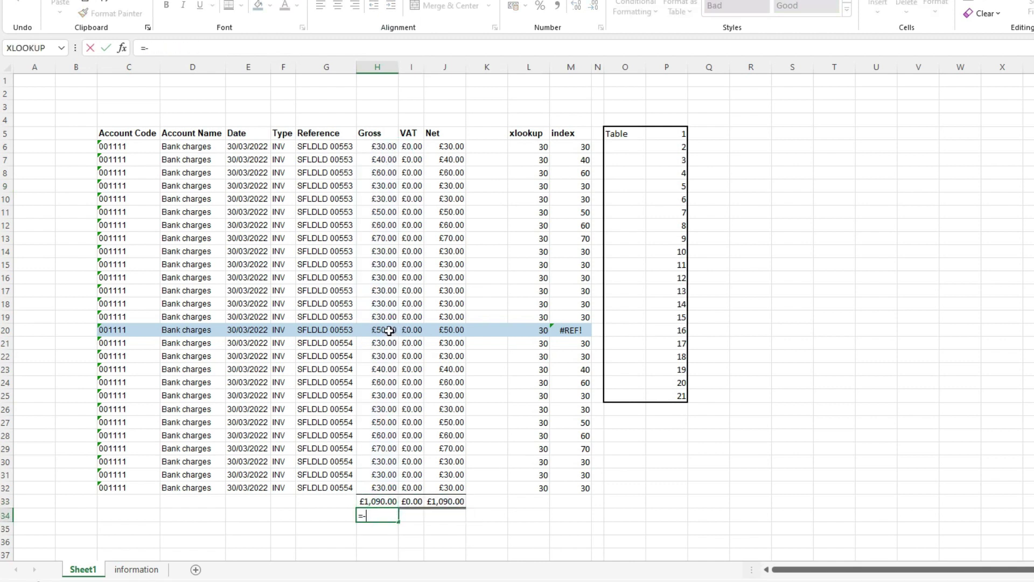
click(389, 331)
key(Return)
click(397, 519)
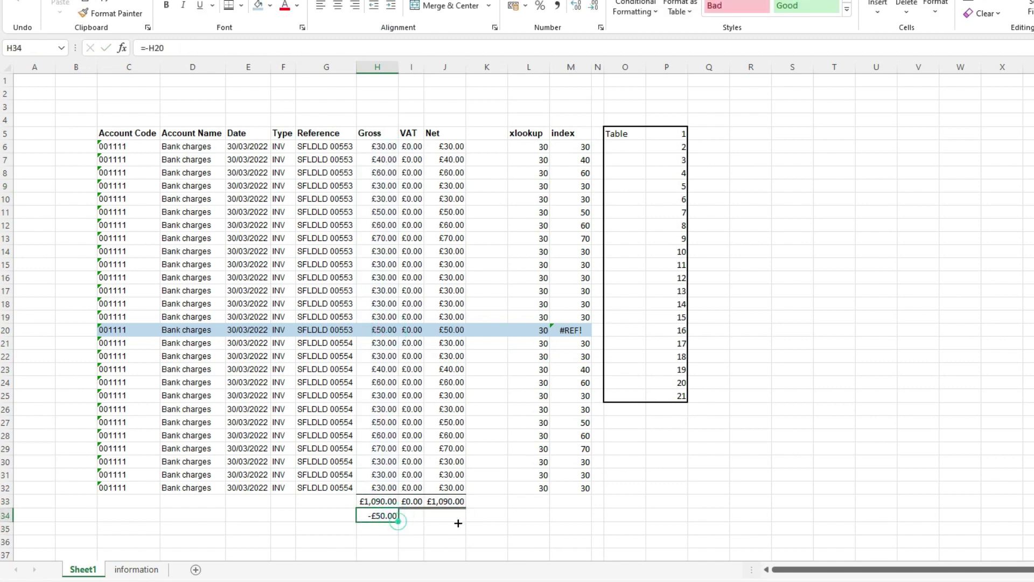
drag(457, 522, 455, 522)
- Total rows 33:34 in row 35 across H:J for a £1,040.00 net
drag(378, 501, 445, 501)
key(ctrl+c)
click(383, 529)
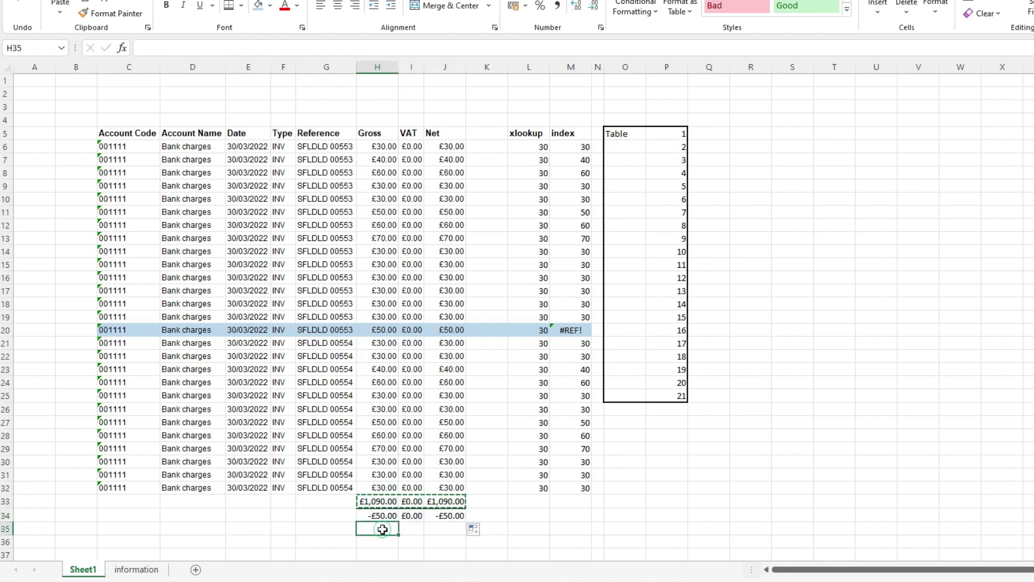
key(ctrl+v)
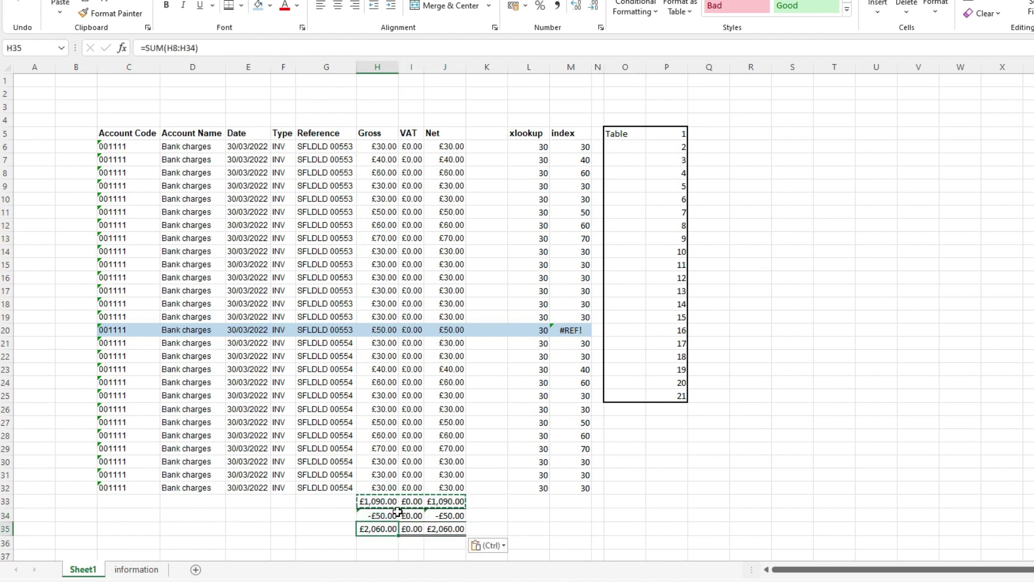
double_click(388, 528)
drag(378, 502, 445, 516)
key(Return)
click(388, 528)
- Shade adjustment row 34 light blue and recheck the reconciled total's formula
click(258, 6)
click(529, 475)
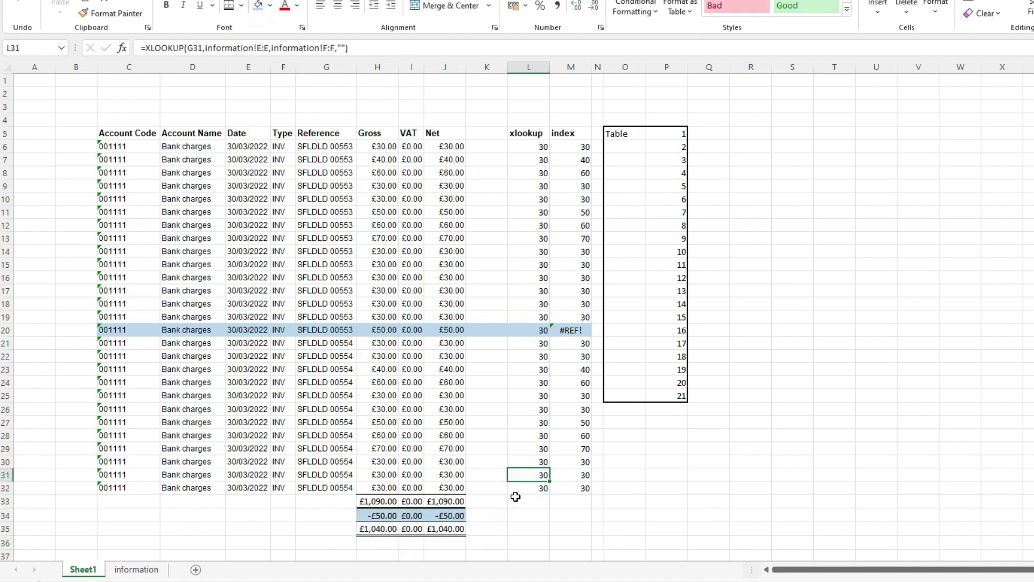
click(383, 528)
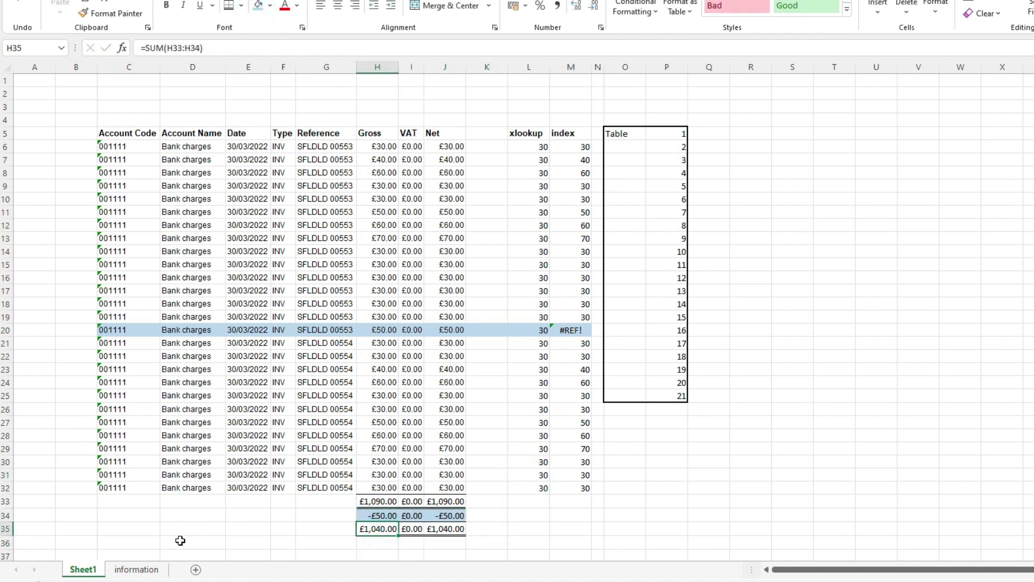
- Compare Sheet1's £1,040.00 against the information sheet's totals
click(136, 570)
click(322, 488)
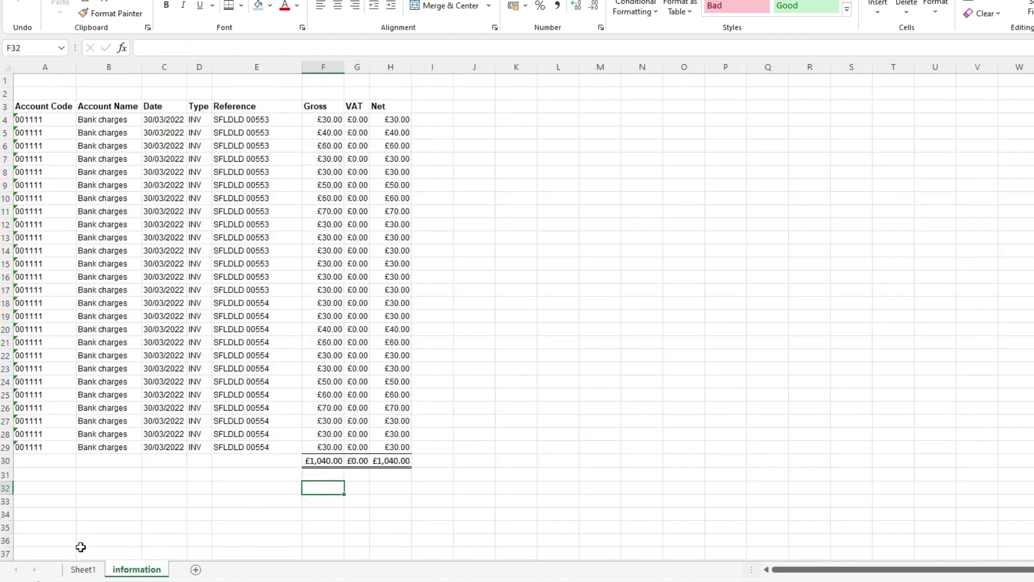
click(83, 569)
click(582, 329)
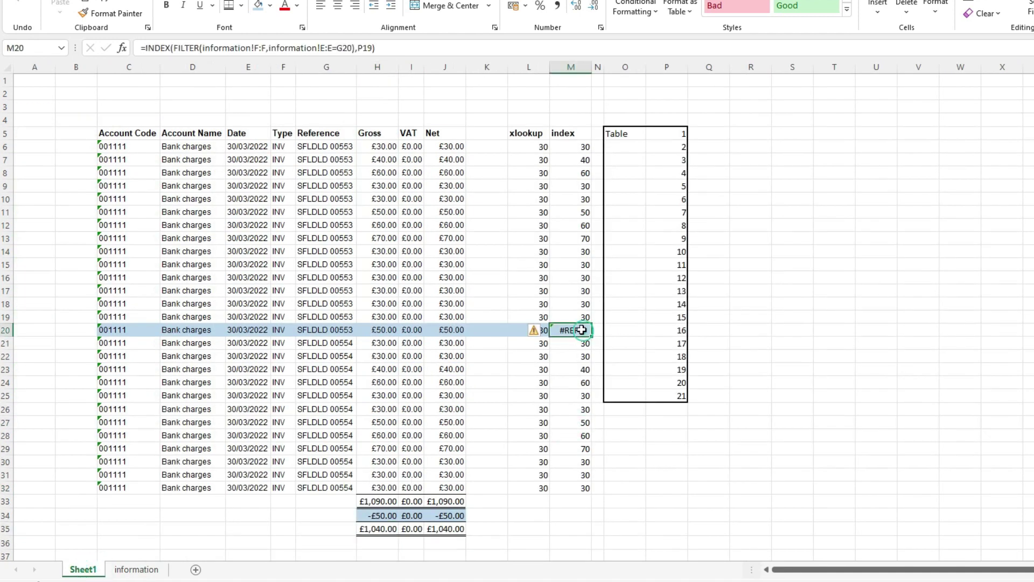
drag(582, 330, 139, 334)
click(138, 330)
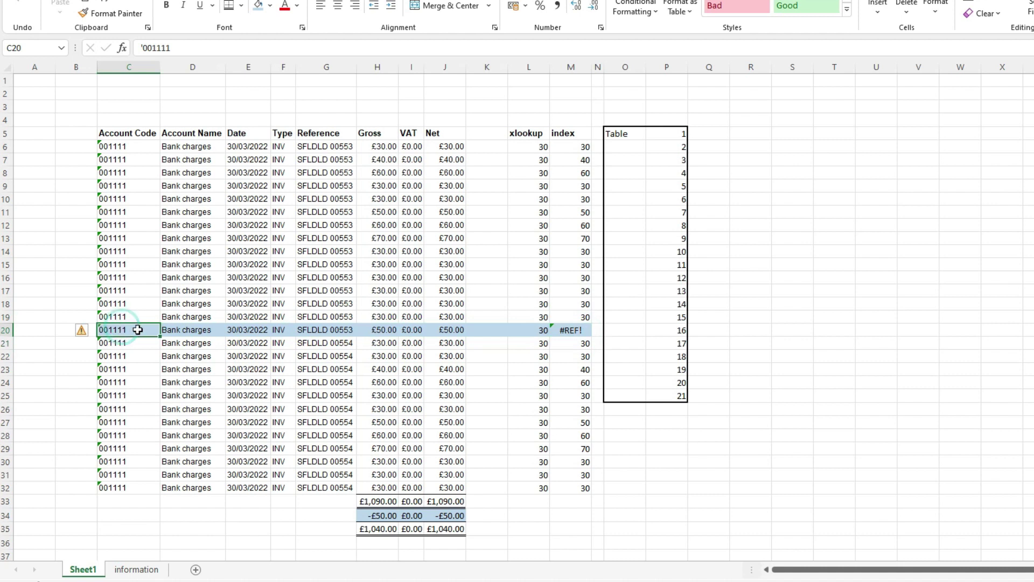
click(579, 328)
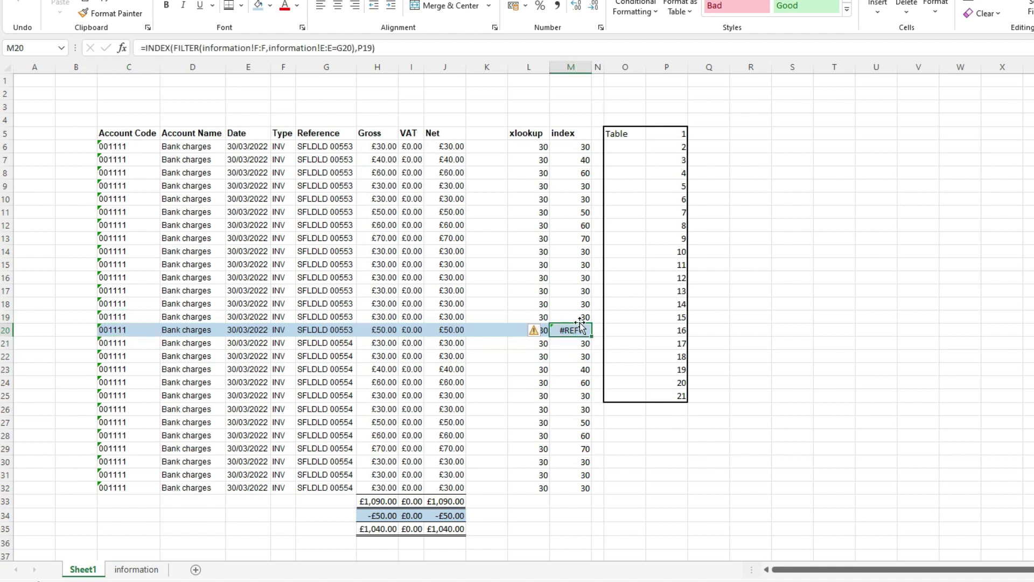
click(146, 47)
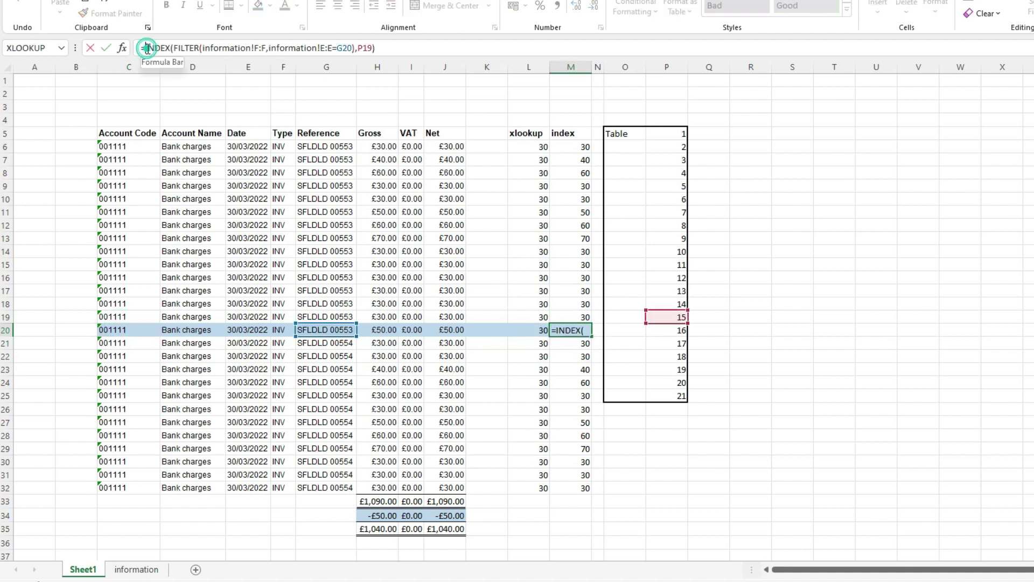
click(350, 48)
click(330, 48)
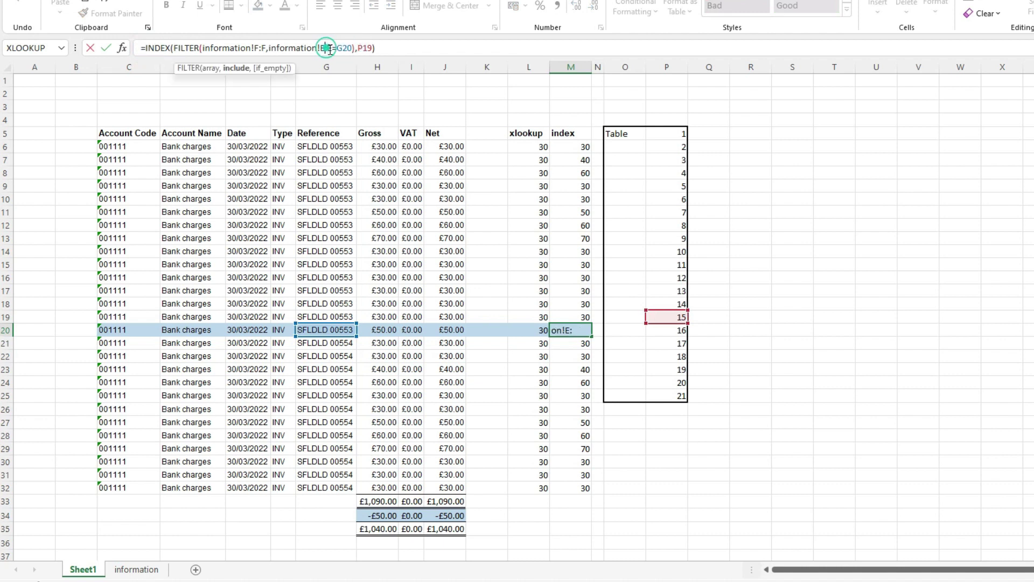
drag(331, 48, 268, 47)
click(211, 48)
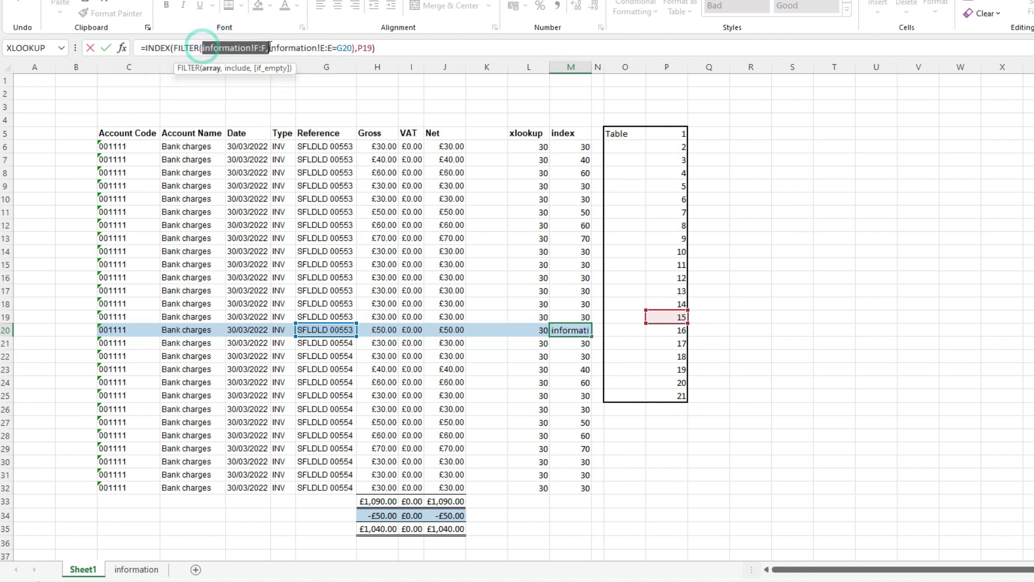
click(267, 48)
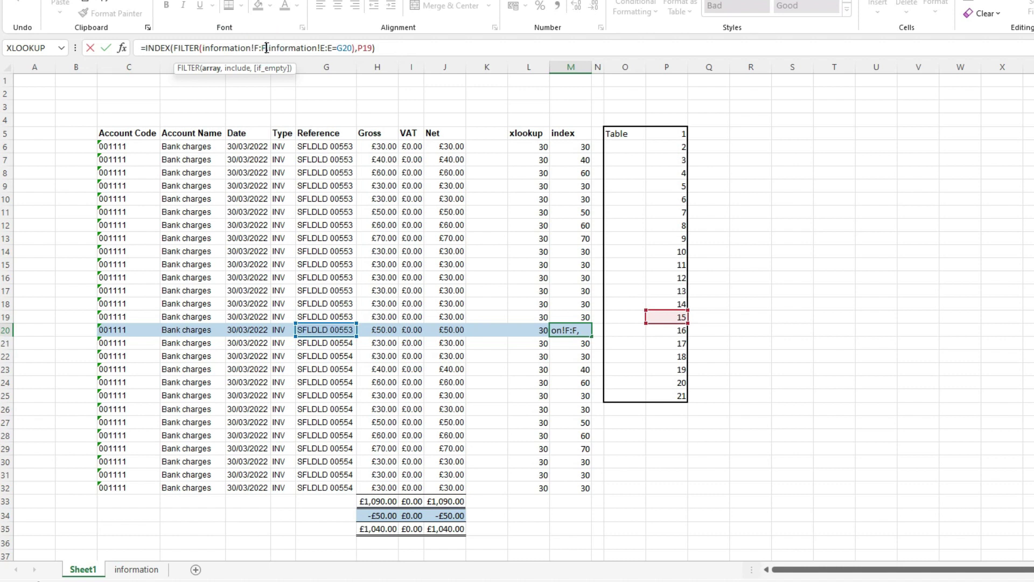
mouse_move(358, 48)
mouse_down()
mouse_move(343, 48)
mouse_move(372, 48)
mouse_up()
click(364, 48)
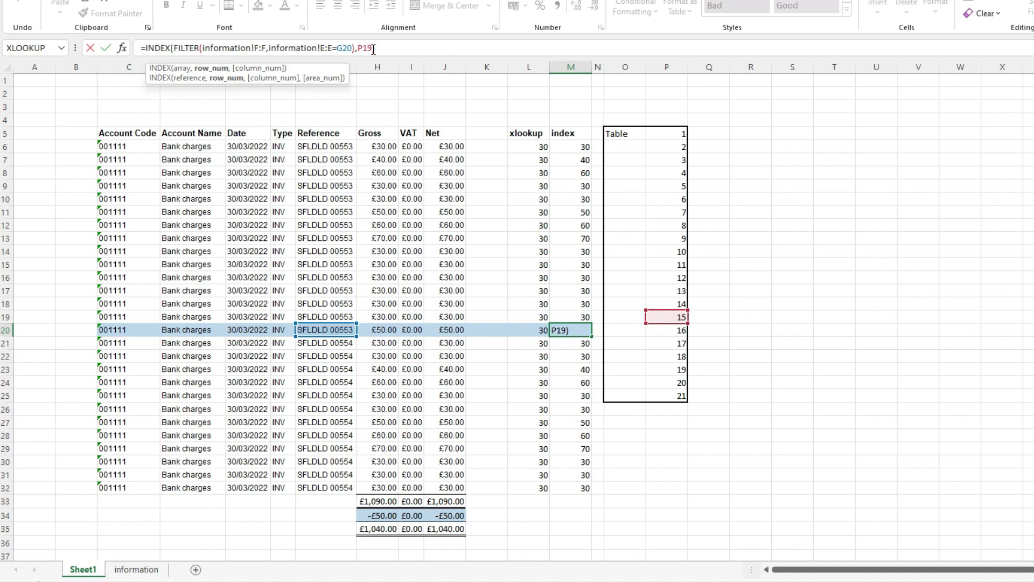
click(585, 329)
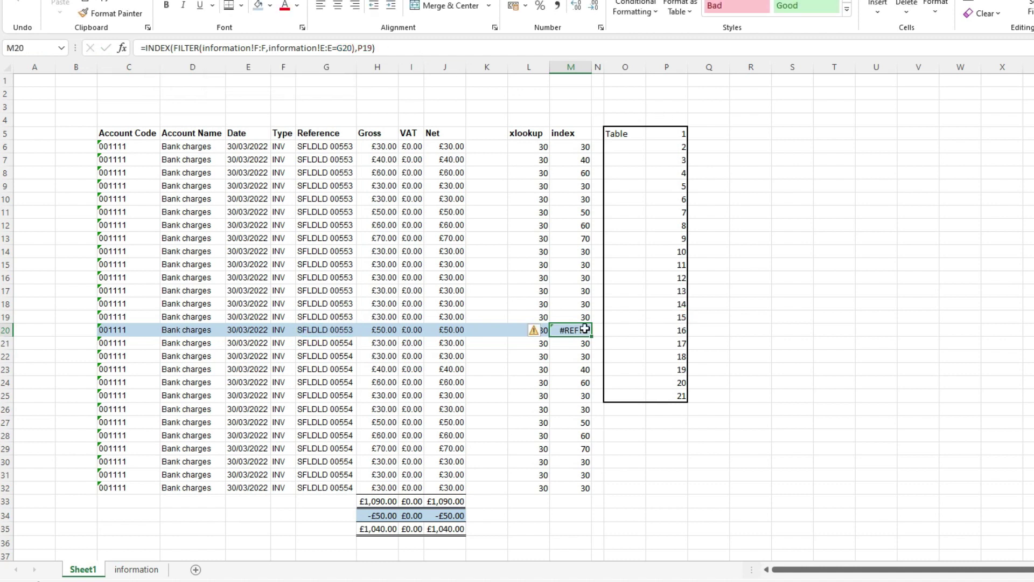